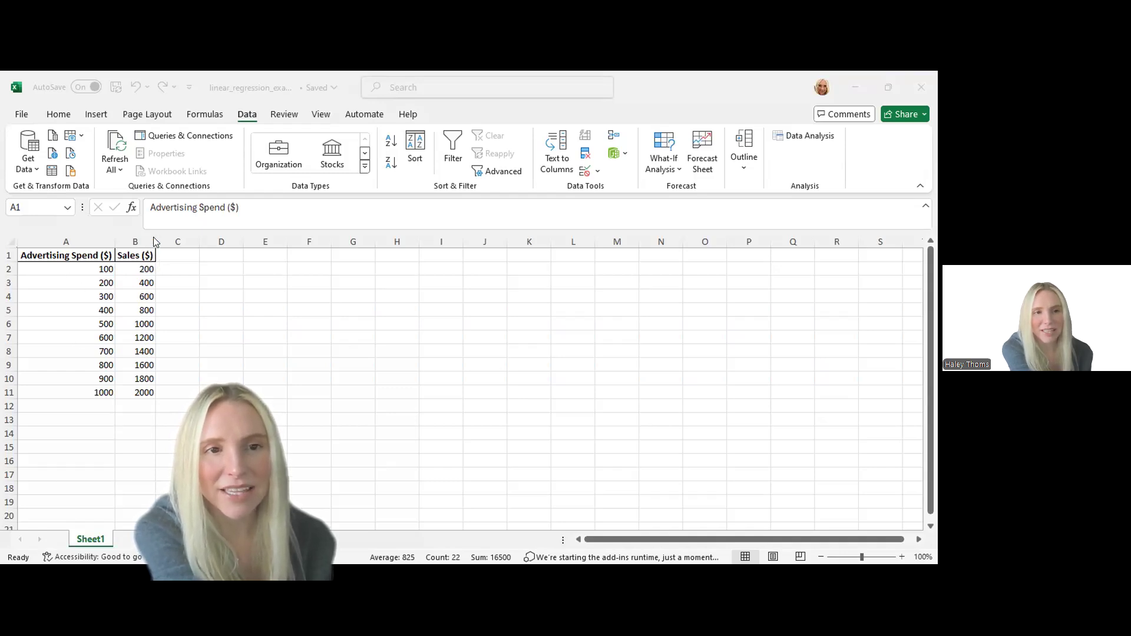
# Widen the Sales ($) column to about 16 and deselect the data
pyautogui.moveTo(154, 241); pyautogui.dragTo(192, 244)
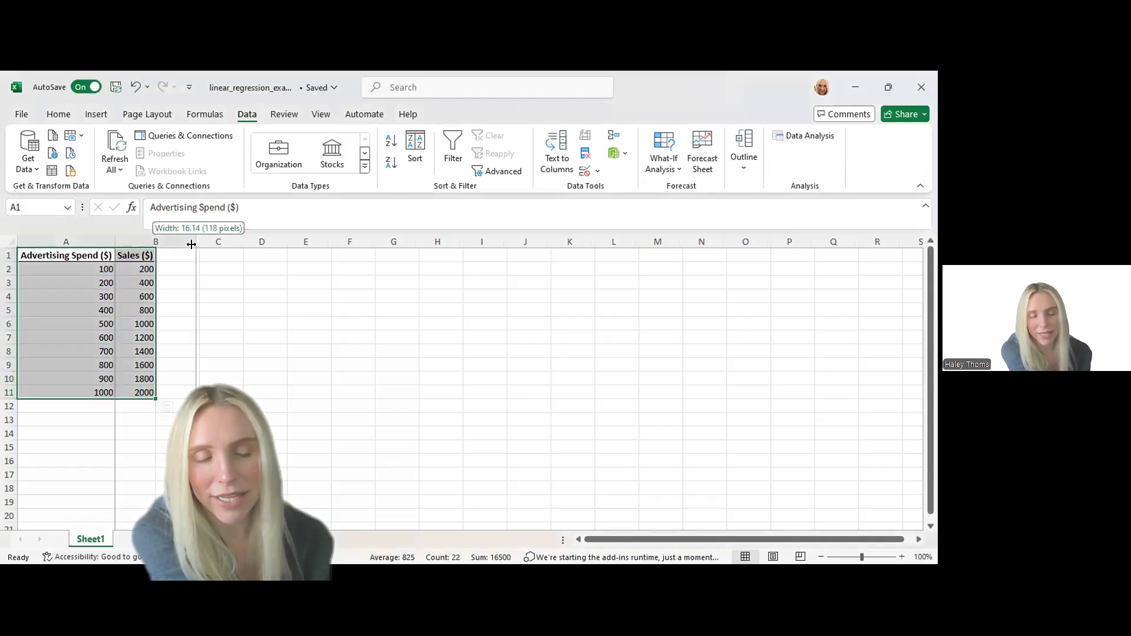
pyautogui.click(264, 335)
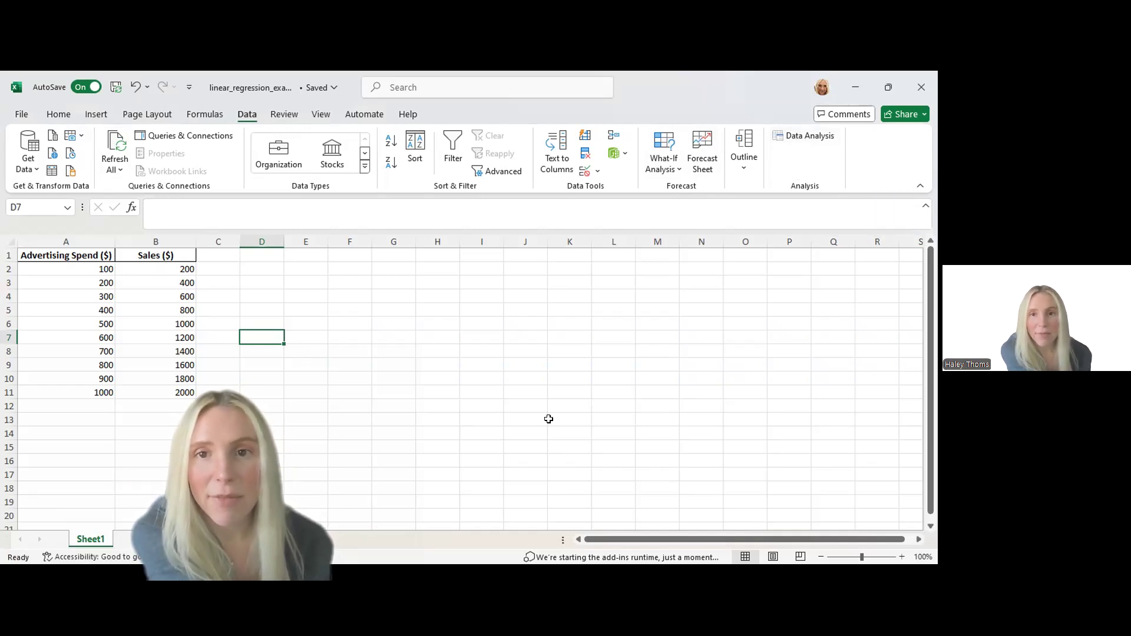
# Enable the Analysis ToolPak and Analysis ToolPak - VBA add-ins in the Excel options
pyautogui.click(20, 116)
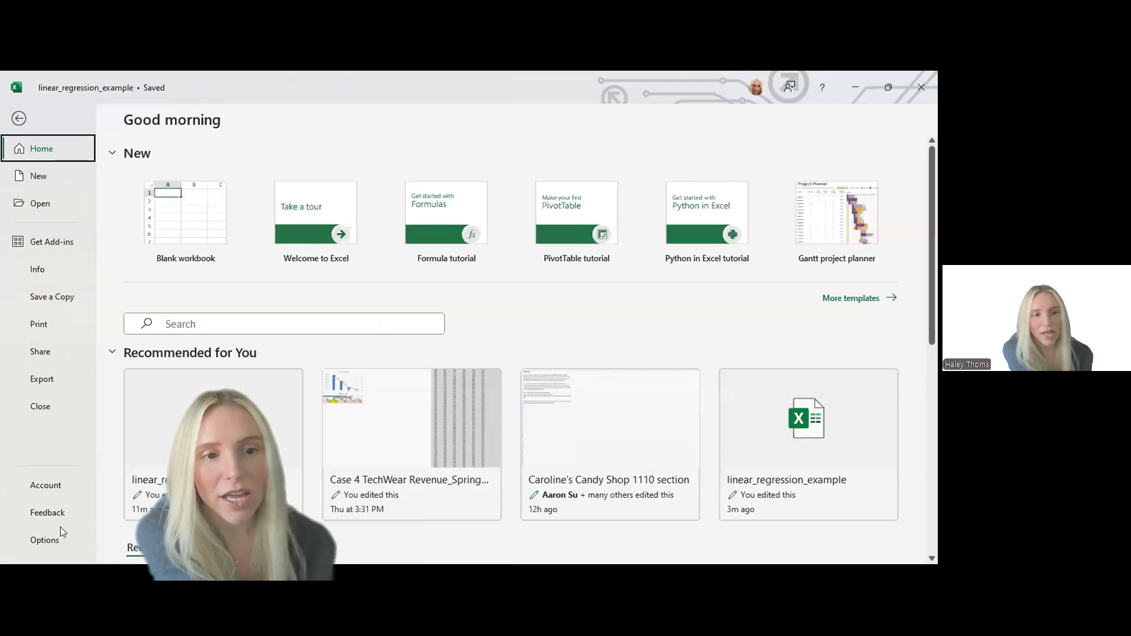
pyautogui.click(42, 540)
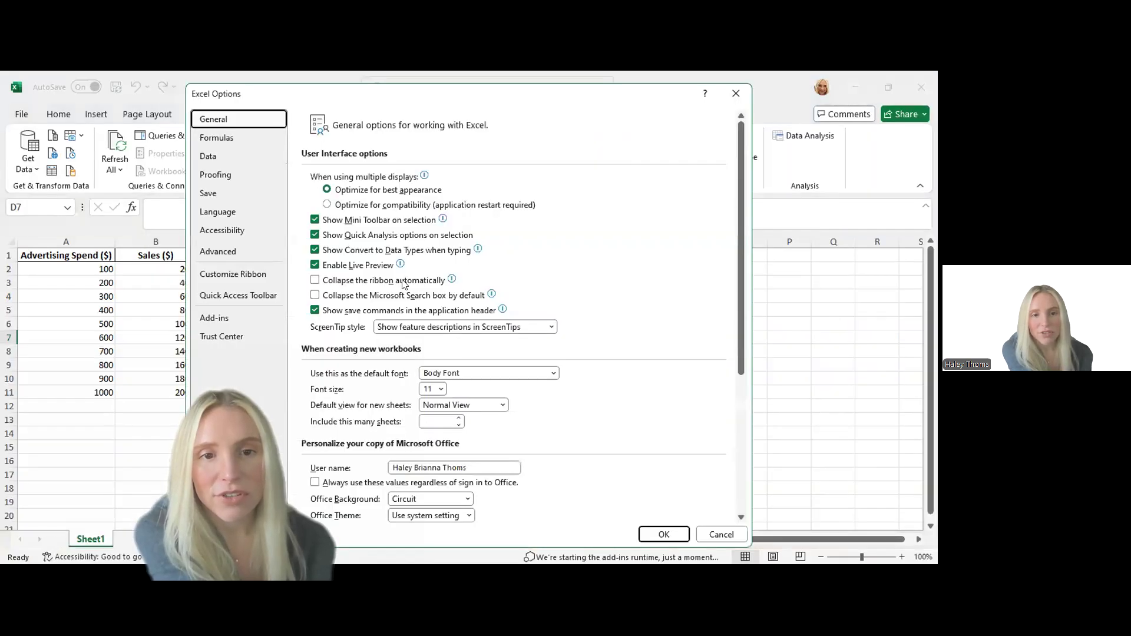
pyautogui.click(222, 318)
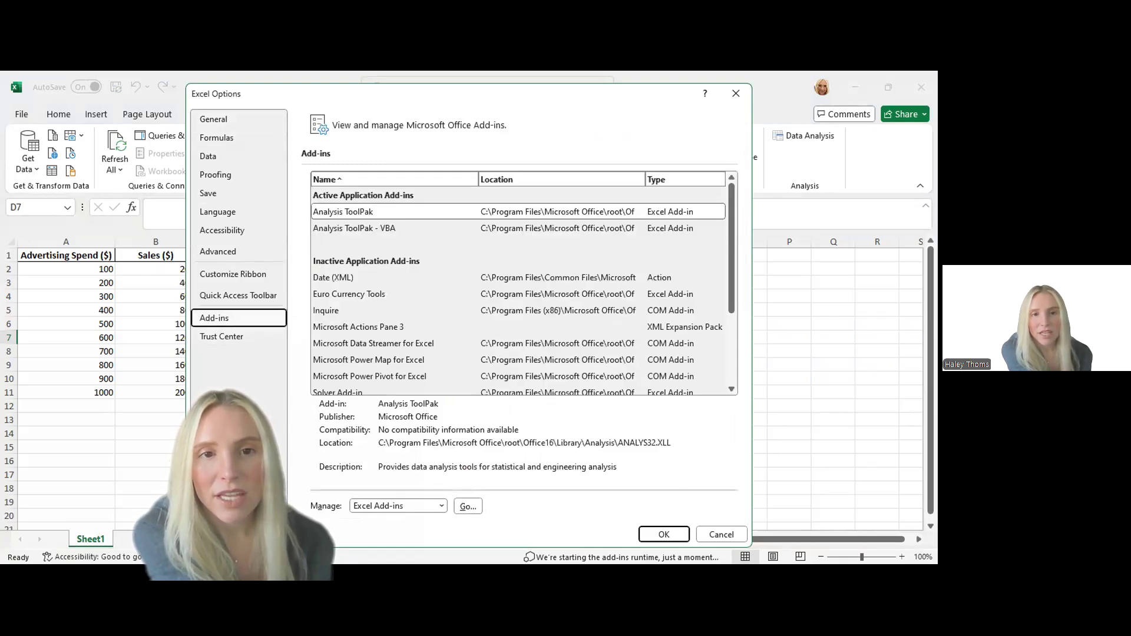
pyautogui.click(367, 216)
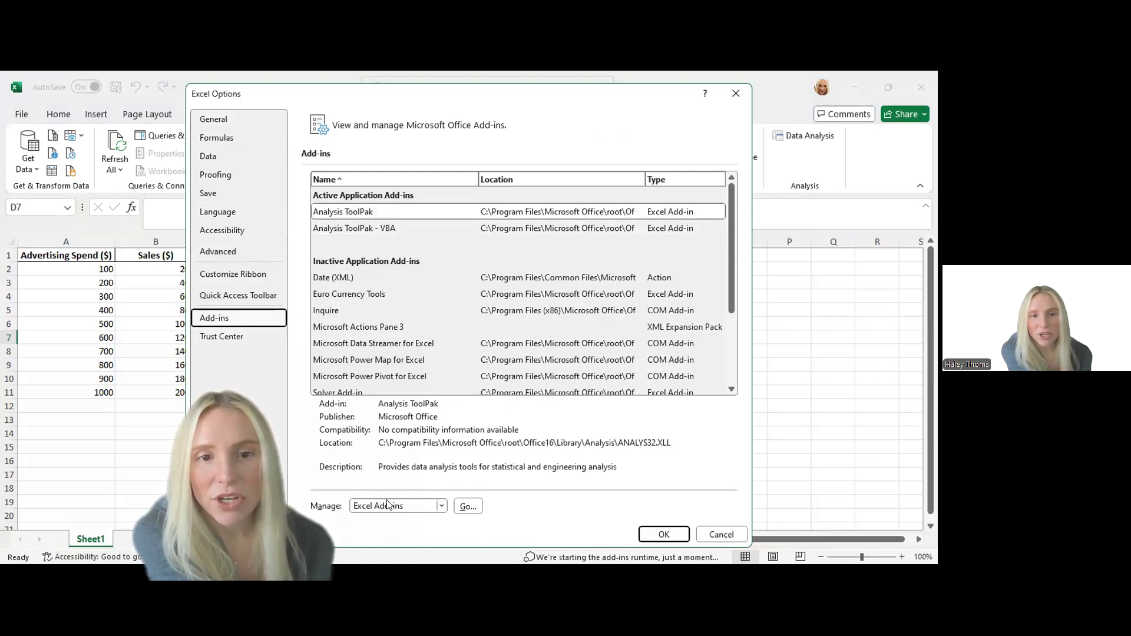
pyautogui.click(467, 507)
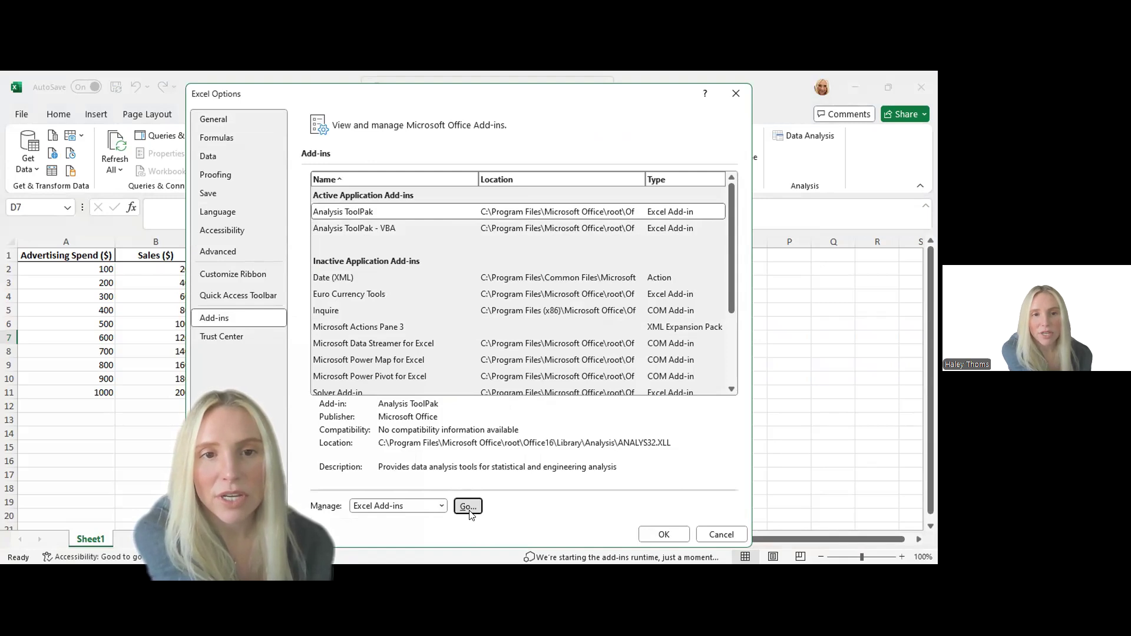
pyautogui.click(313, 327)
pyautogui.click(313, 317)
pyautogui.click(314, 327)
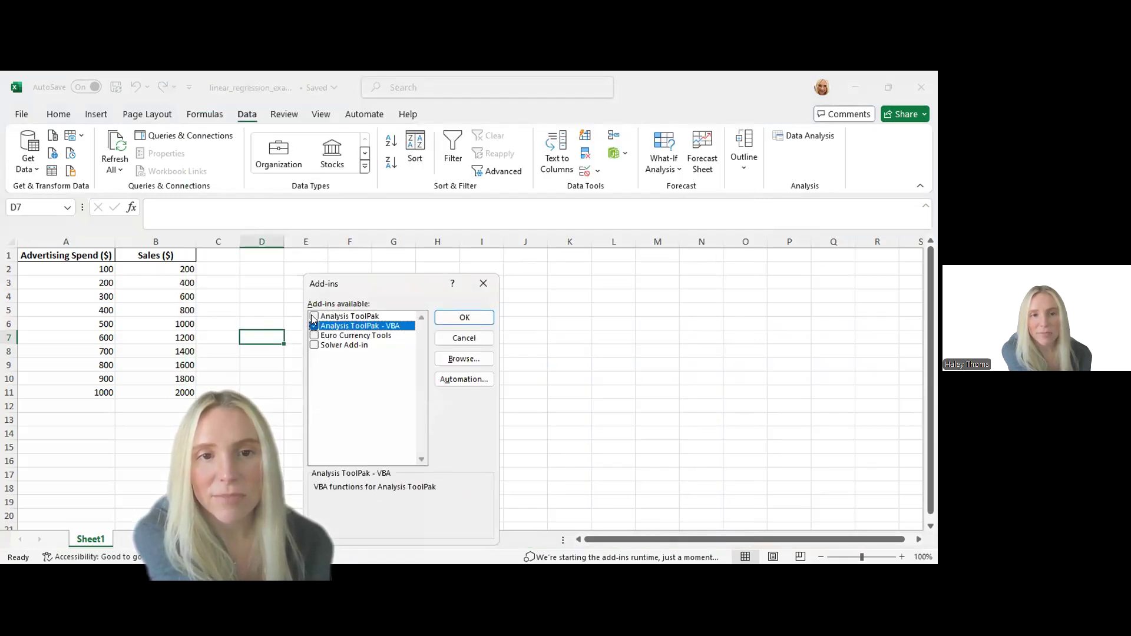
pyautogui.click(313, 316)
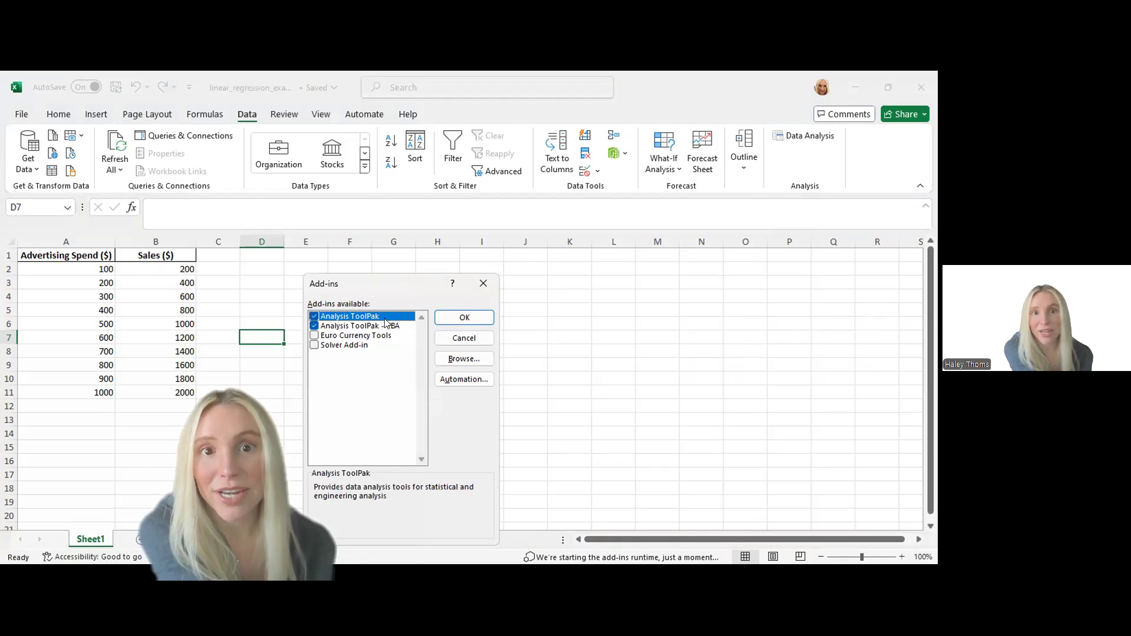
pyautogui.click(464, 318)
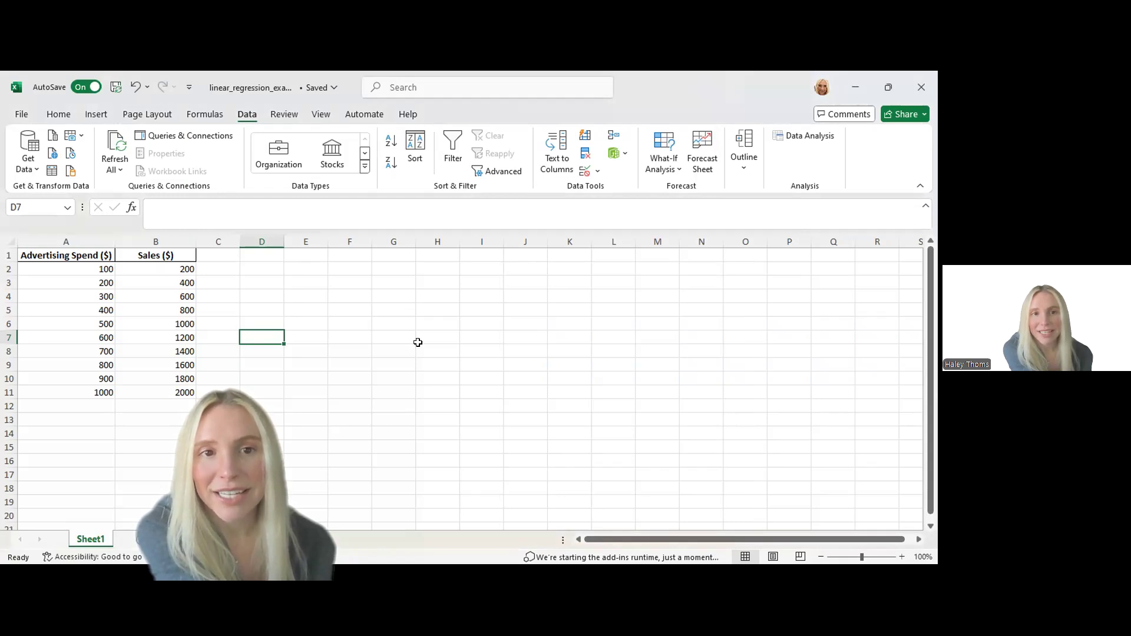
# Start the Regression tool from the Data Analysis tools
pyautogui.click(792, 141)
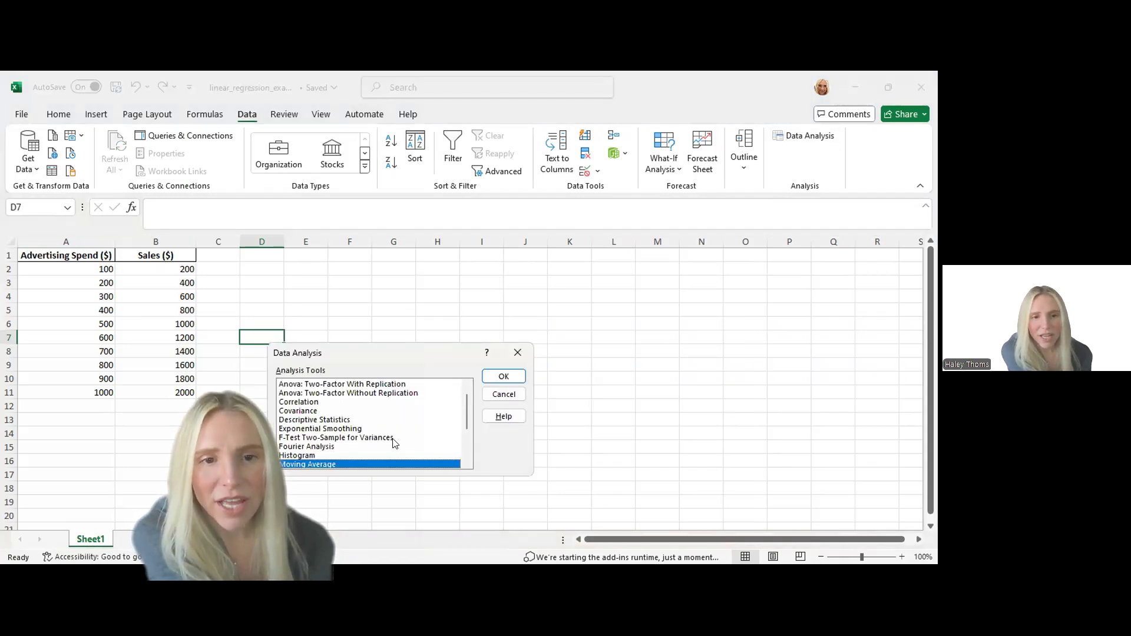
pyautogui.scroll(-1, 394, 443)
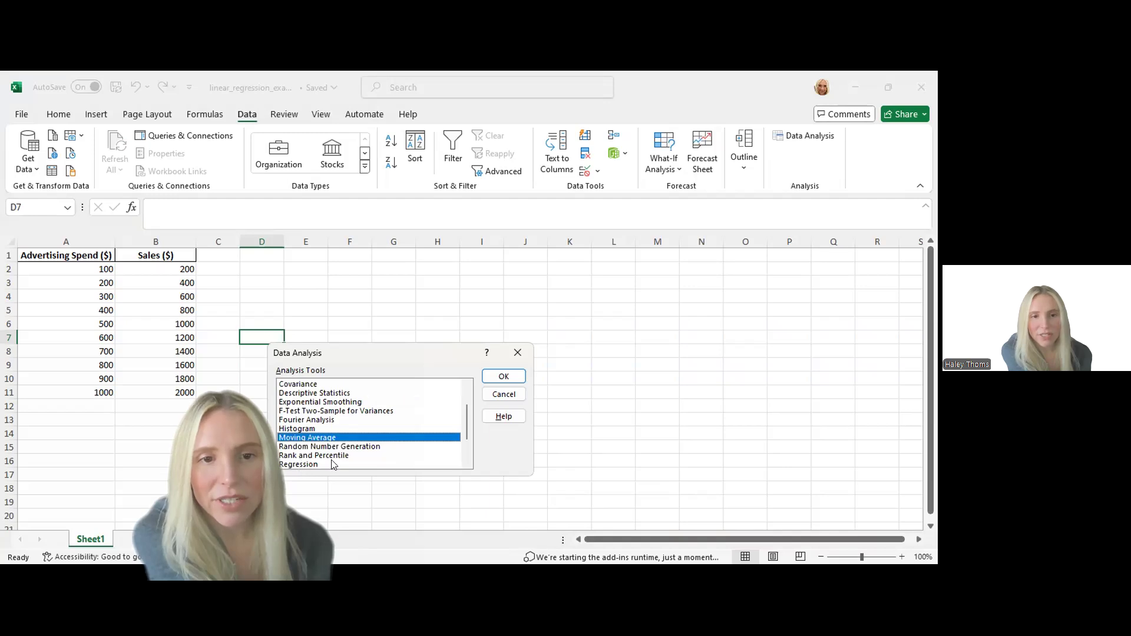
pyautogui.click(300, 464)
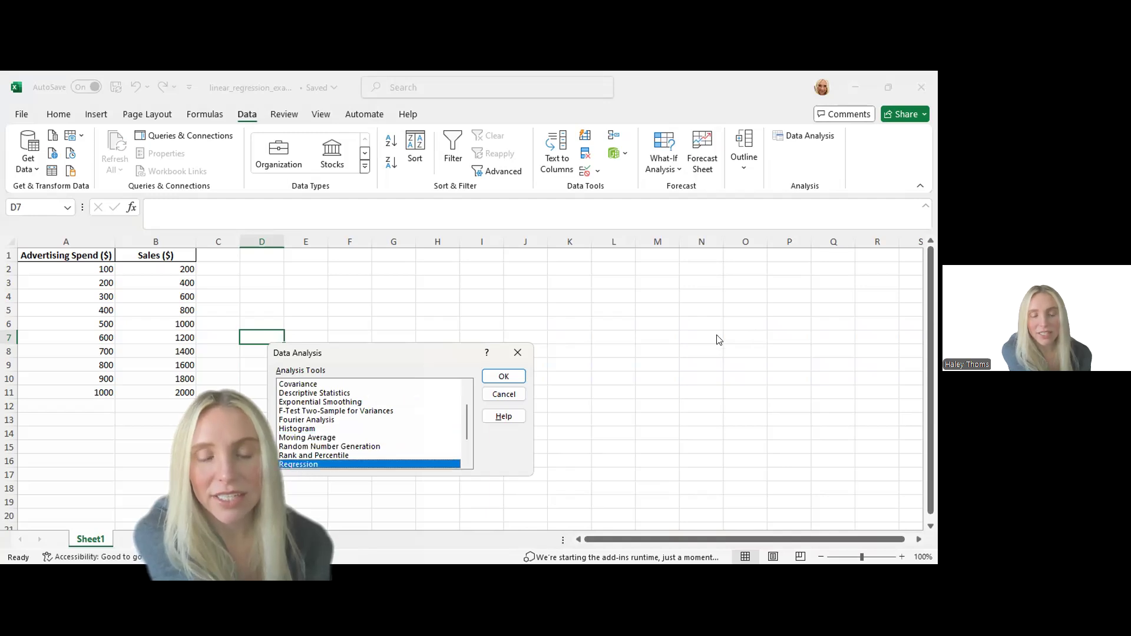
pyautogui.click(491, 378)
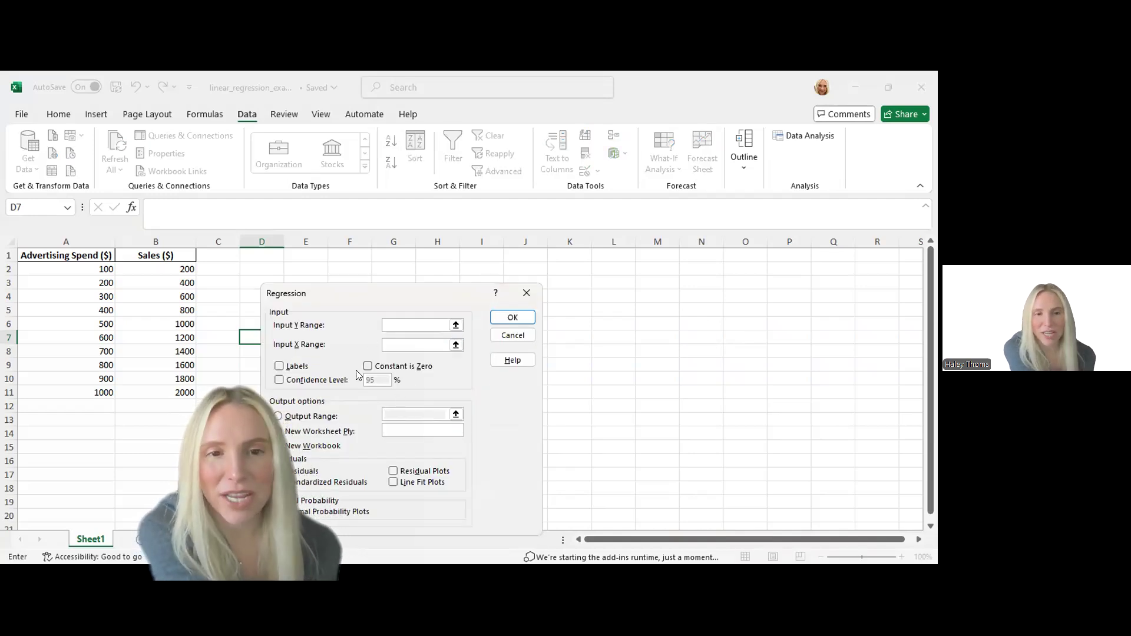
# Set the regression's input Y range to $B$2:$B$11 and its input X range to $B$1:$B$11
pyautogui.click(392, 325)
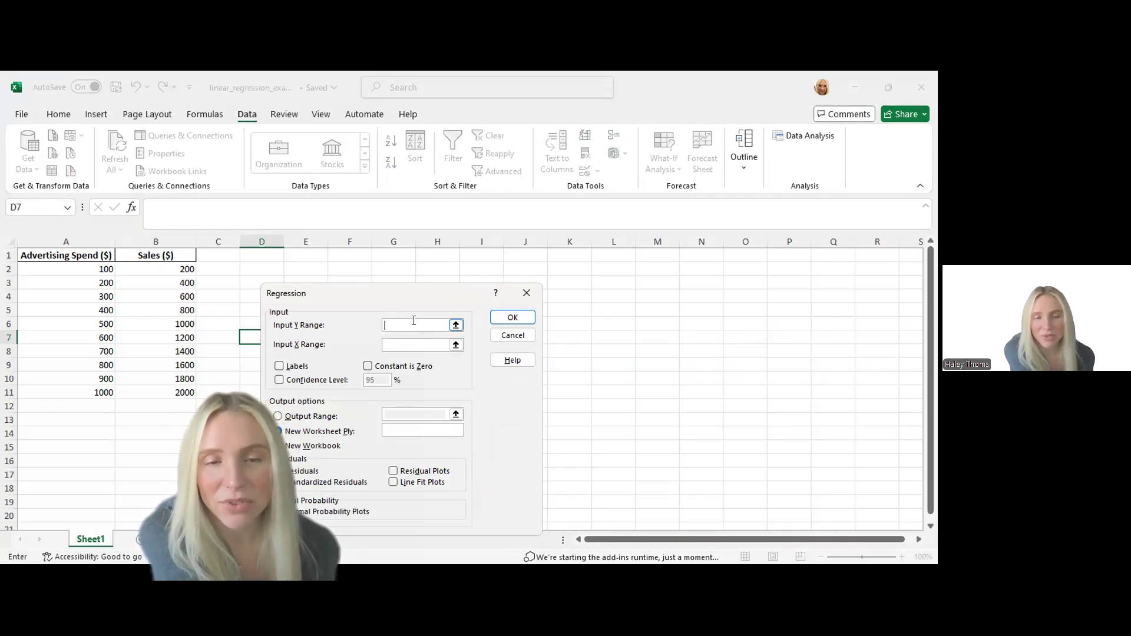
pyautogui.click(456, 325)
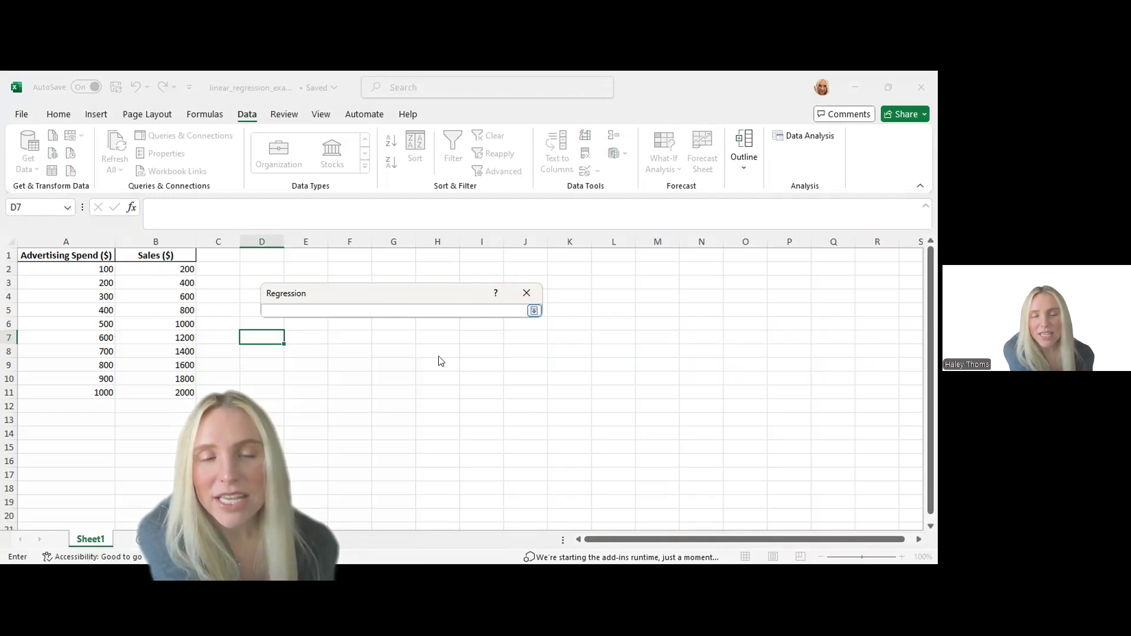
pyautogui.click(533, 311)
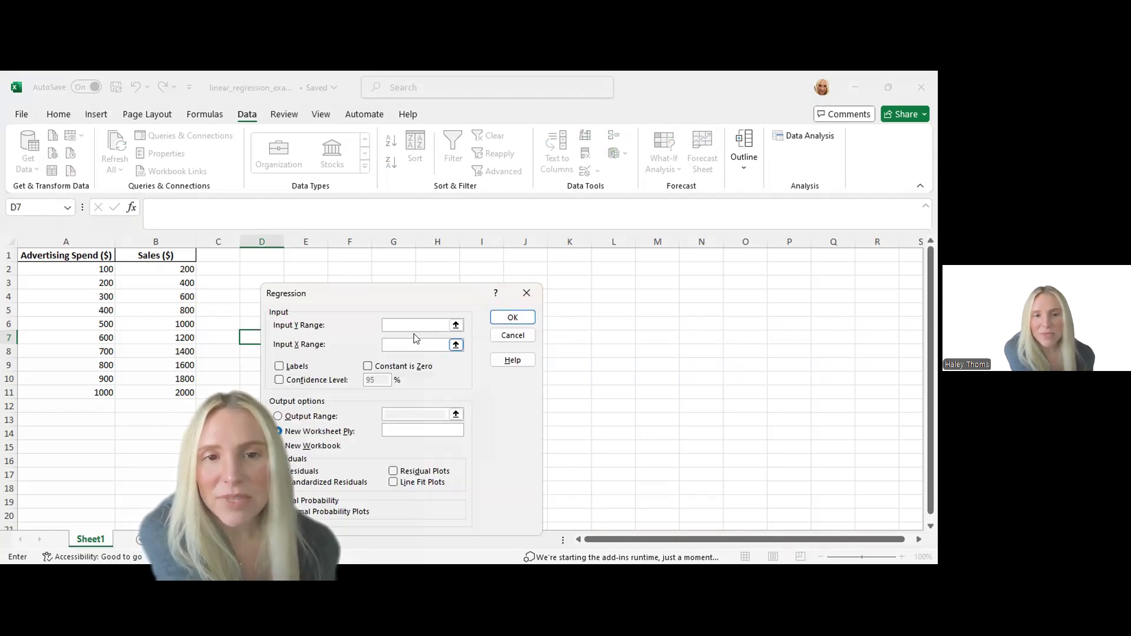
pyautogui.click(173, 266)
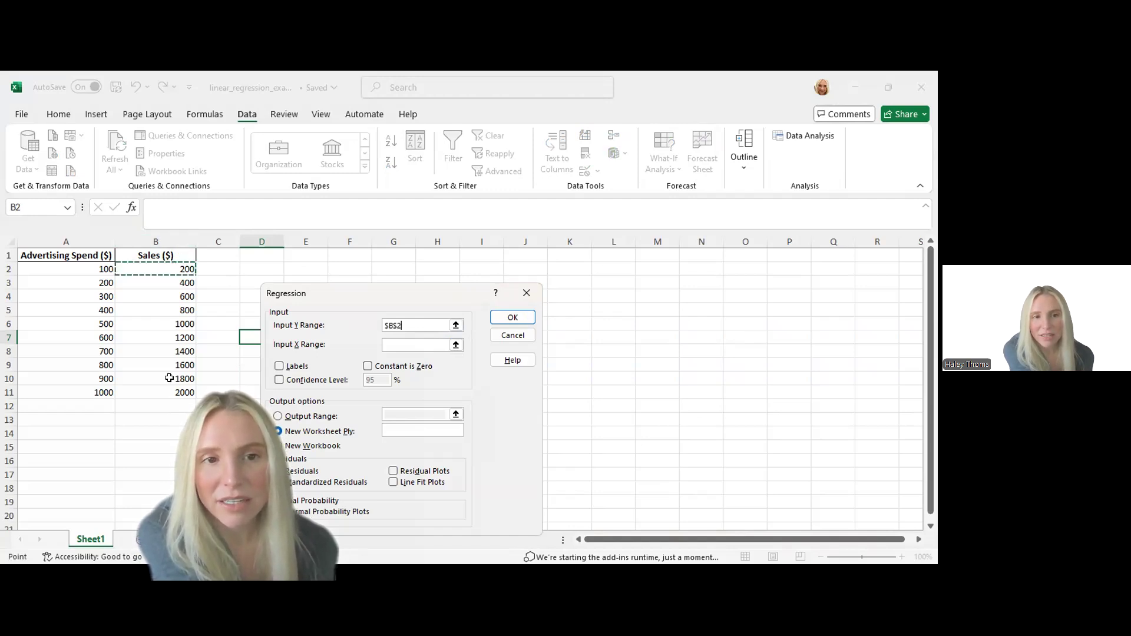
pyautogui.moveTo(165, 385); pyautogui.dragTo(164, 392)
pyautogui.click(399, 345)
pyautogui.click(70, 268)
pyautogui.keyDown('shift'); pyautogui.click(101, 392); pyautogui.keyUp('shift')
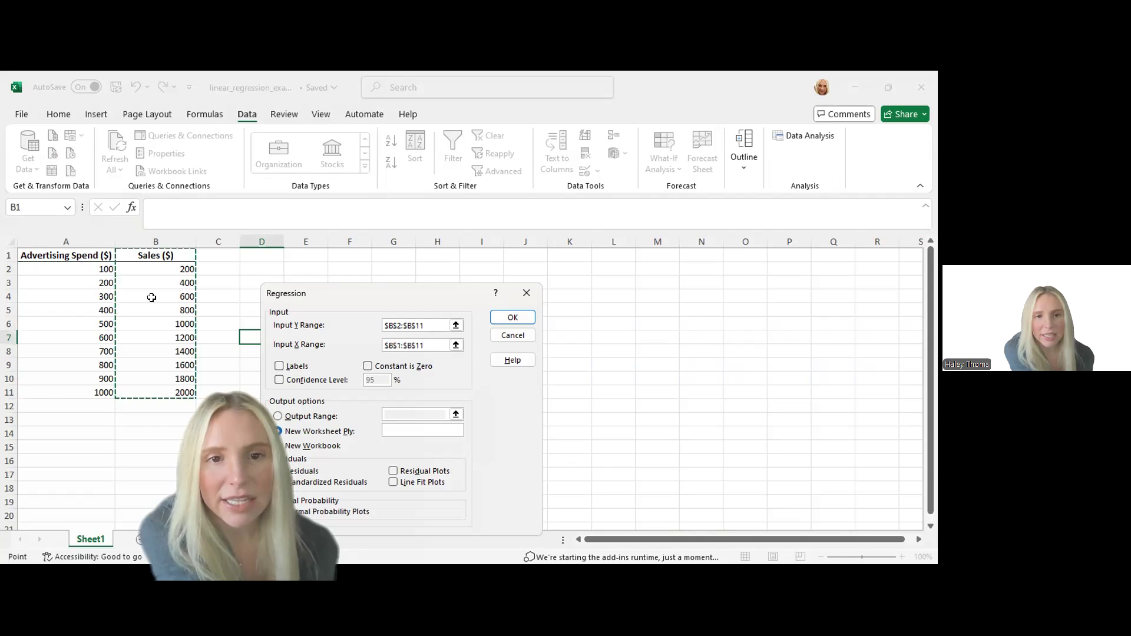
# Reselect B1:B11 for the input Y range and A1:A11 for the input X range, including the headers, and enable Labels
pyautogui.click(411, 325)
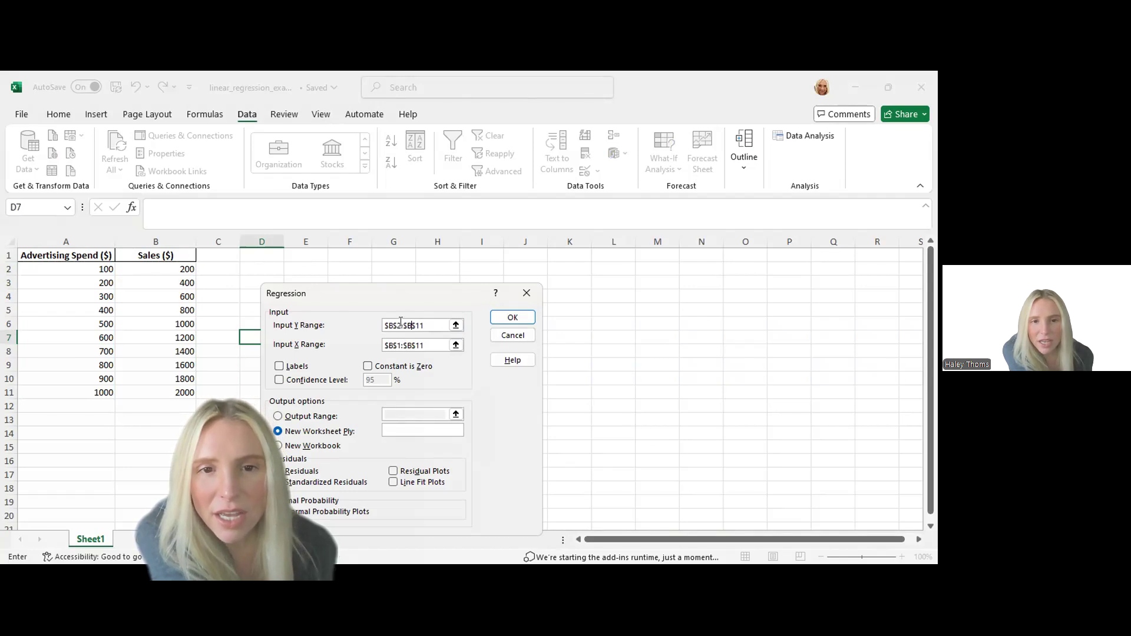
pyautogui.click(156, 255)
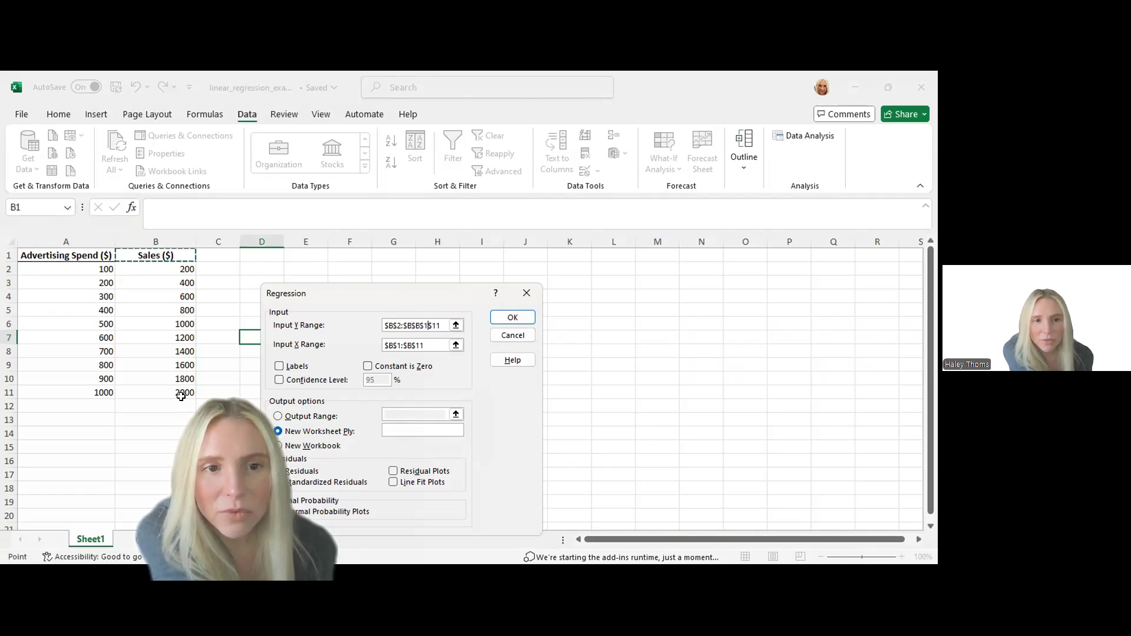
pyautogui.moveTo(156, 255); pyautogui.dragTo(181, 396)
pyautogui.click(408, 345)
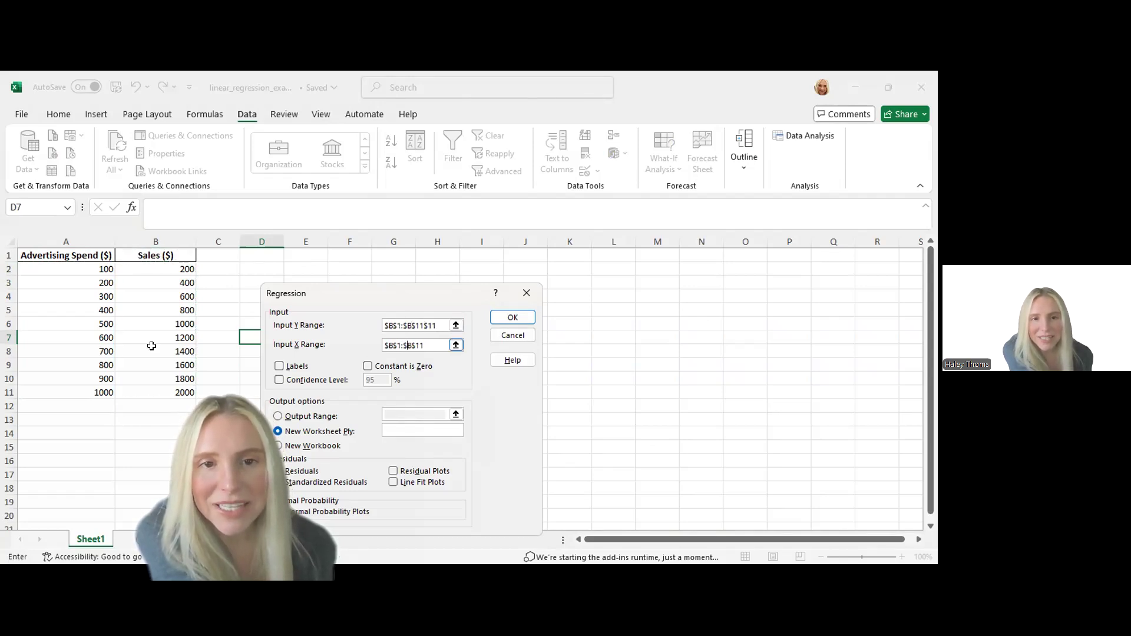
pyautogui.click(51, 254)
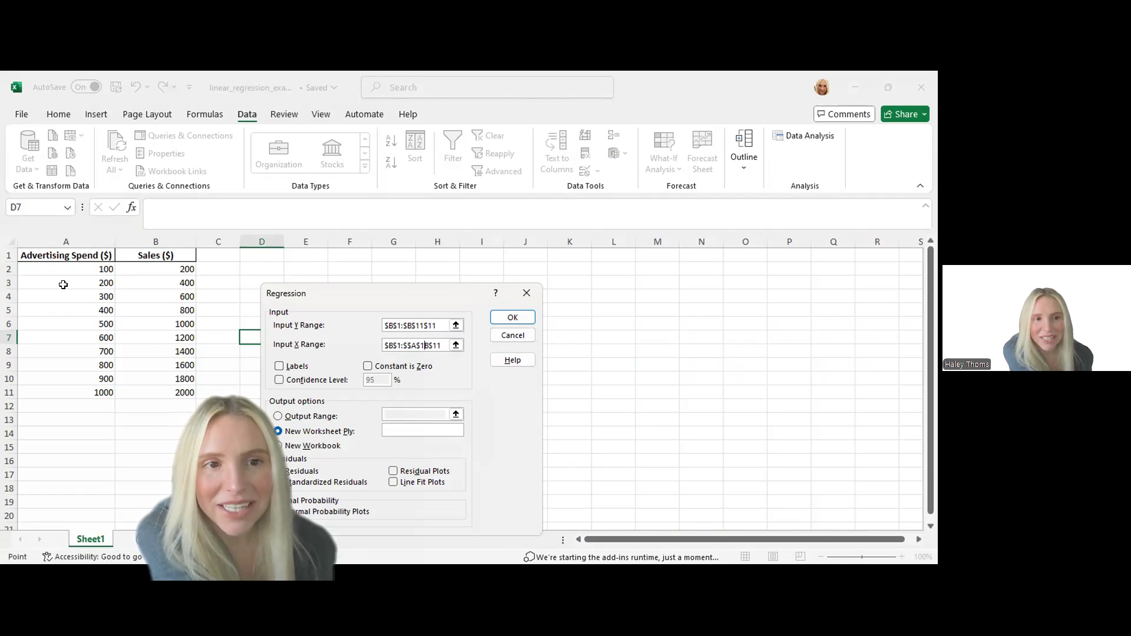
pyautogui.keyDown('shift'); pyautogui.click(96, 393); pyautogui.keyUp('shift')
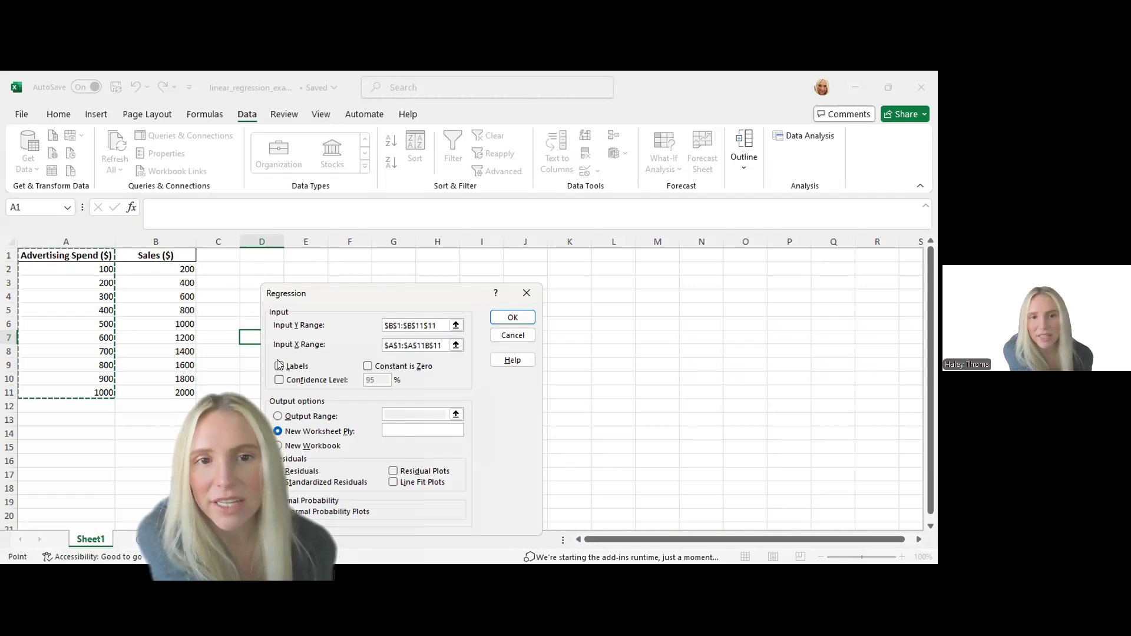
pyautogui.click(280, 367)
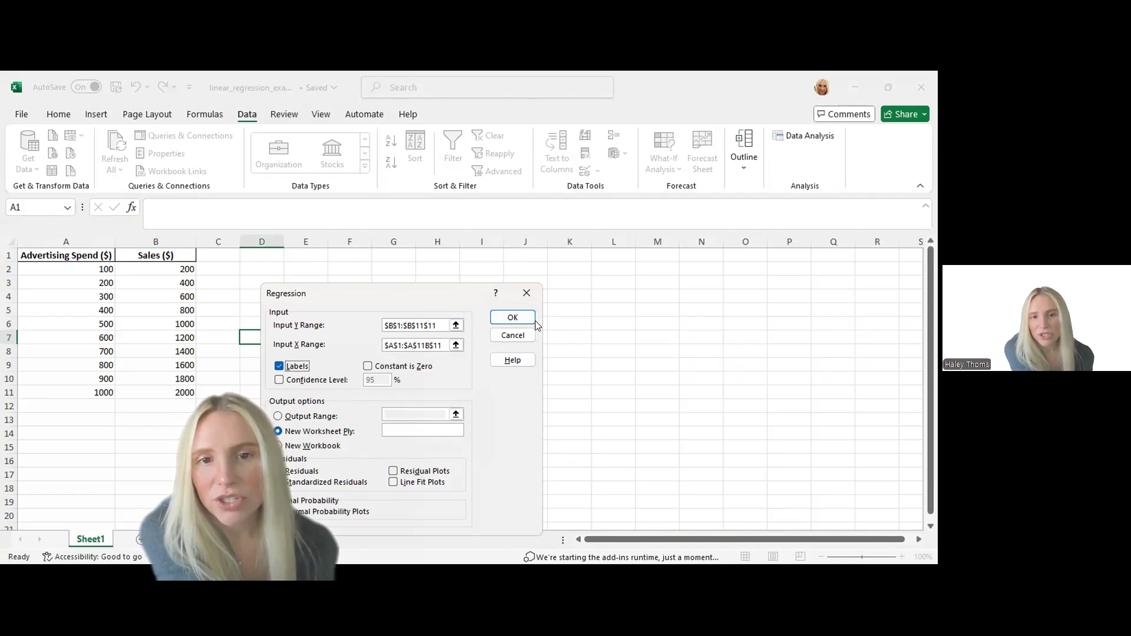
# Try to run the regression with the ranges as entered
pyautogui.click(415, 326)
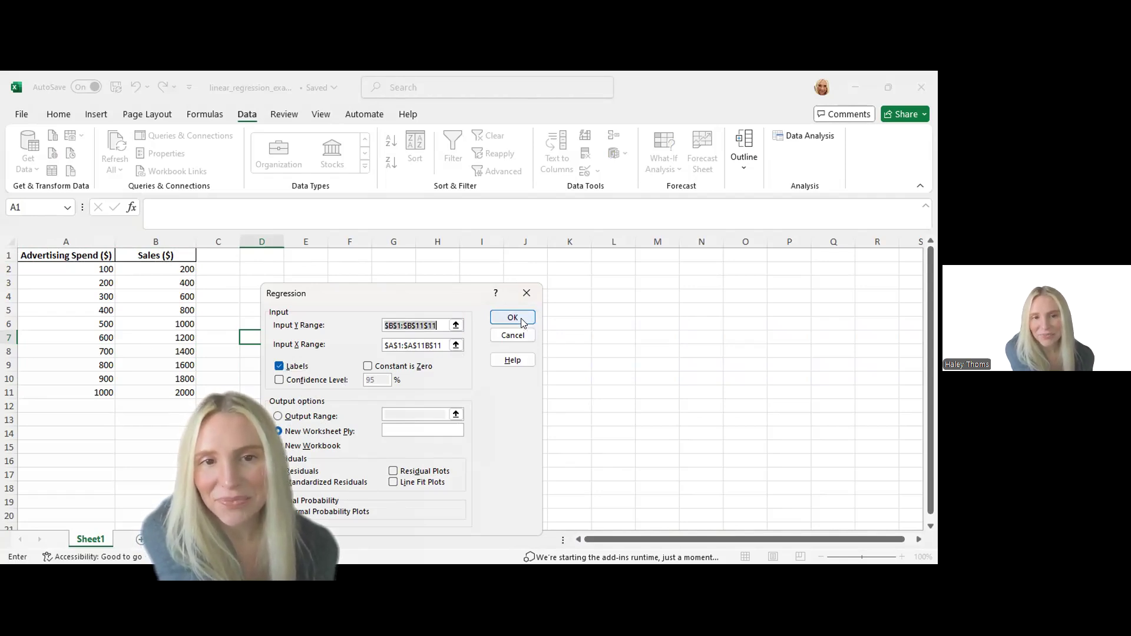
pyautogui.click(419, 345)
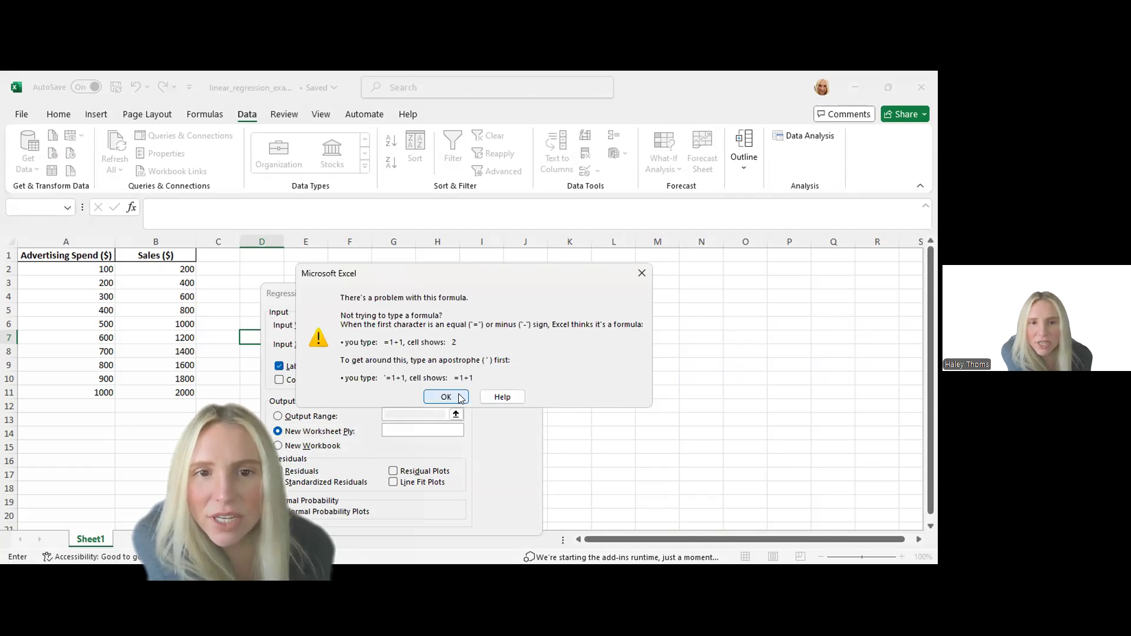
pyautogui.click(446, 397)
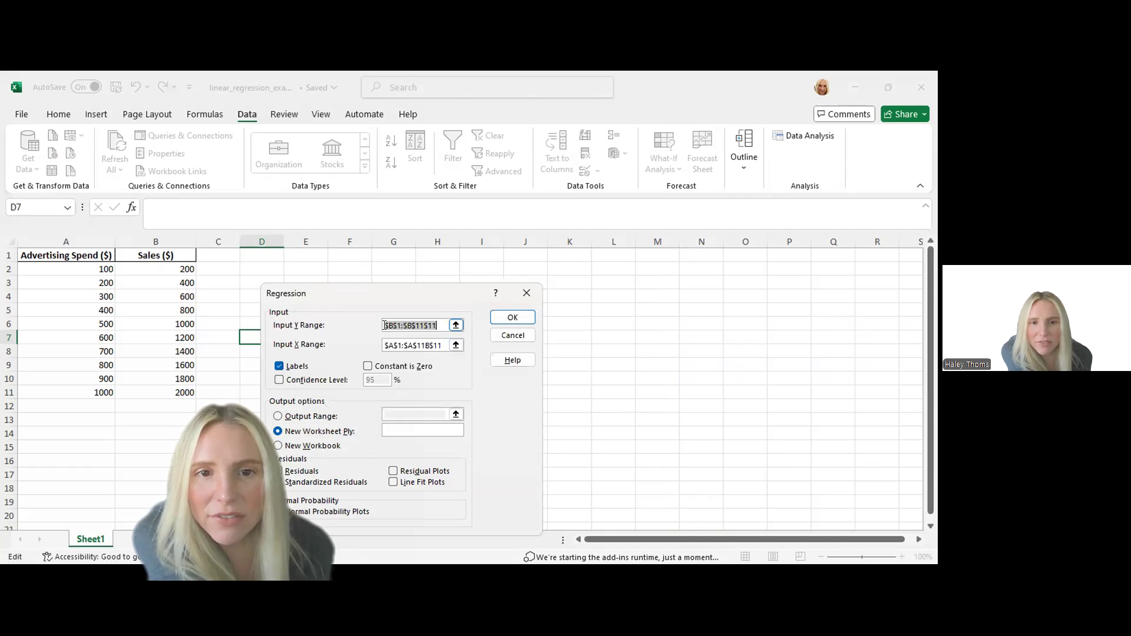
# Correct the input X range to $A$1:$A$11 and the Y range to $B$1:$B$11, and run the regression to a new worksheet
pyautogui.click(442, 345)
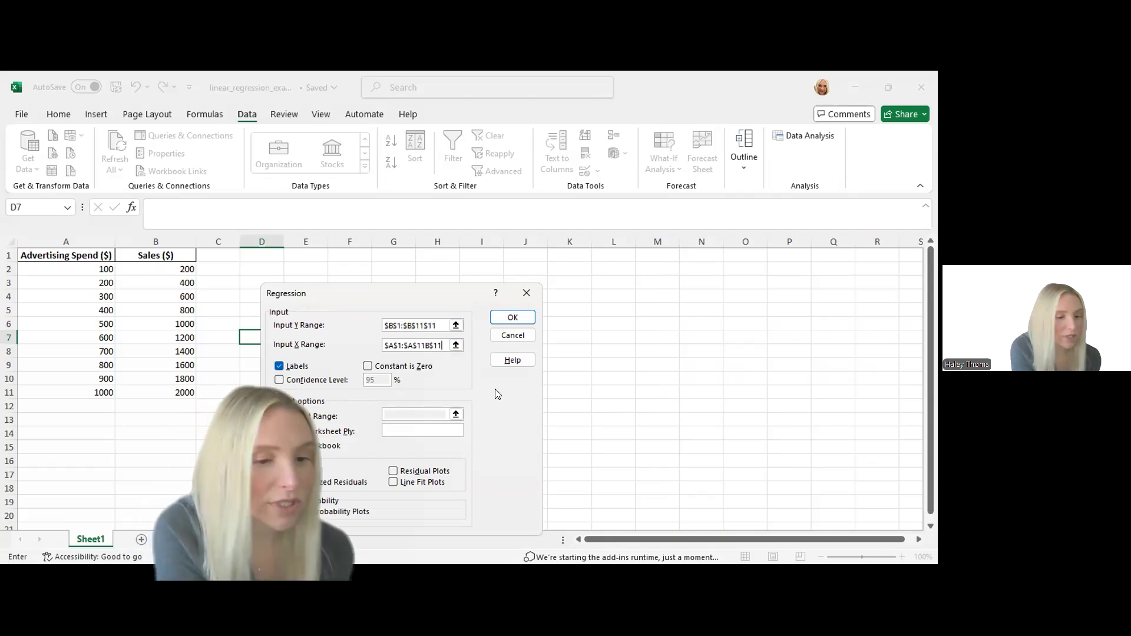
pyautogui.press('BackSpace')
pyautogui.press('BackSpace')
pyautogui.press('BackSpace')
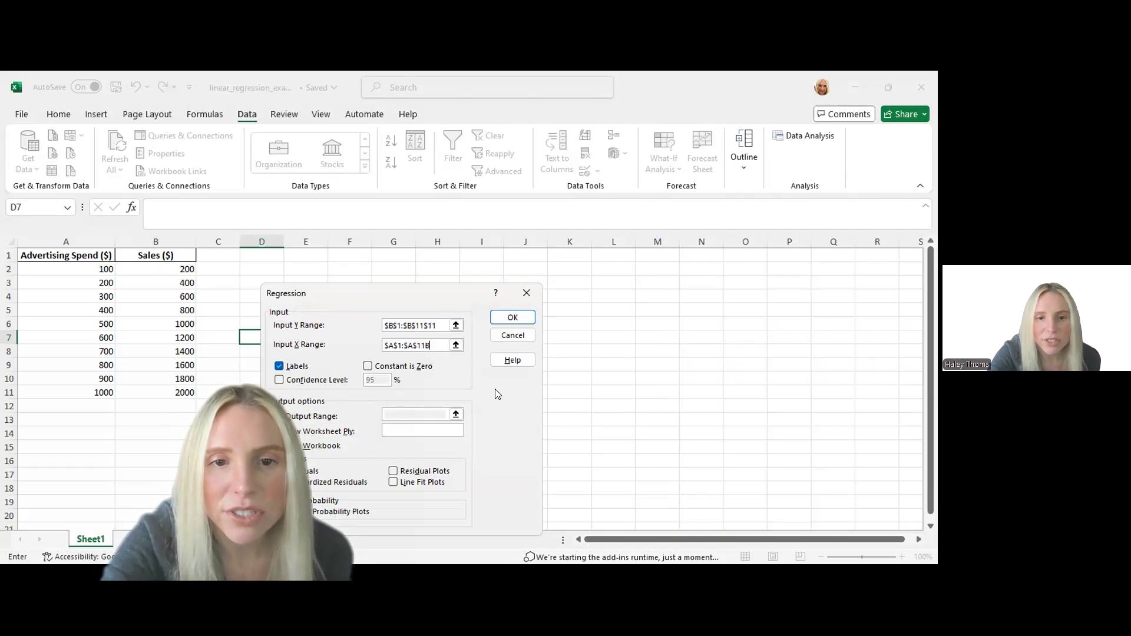
pyautogui.click(436, 325)
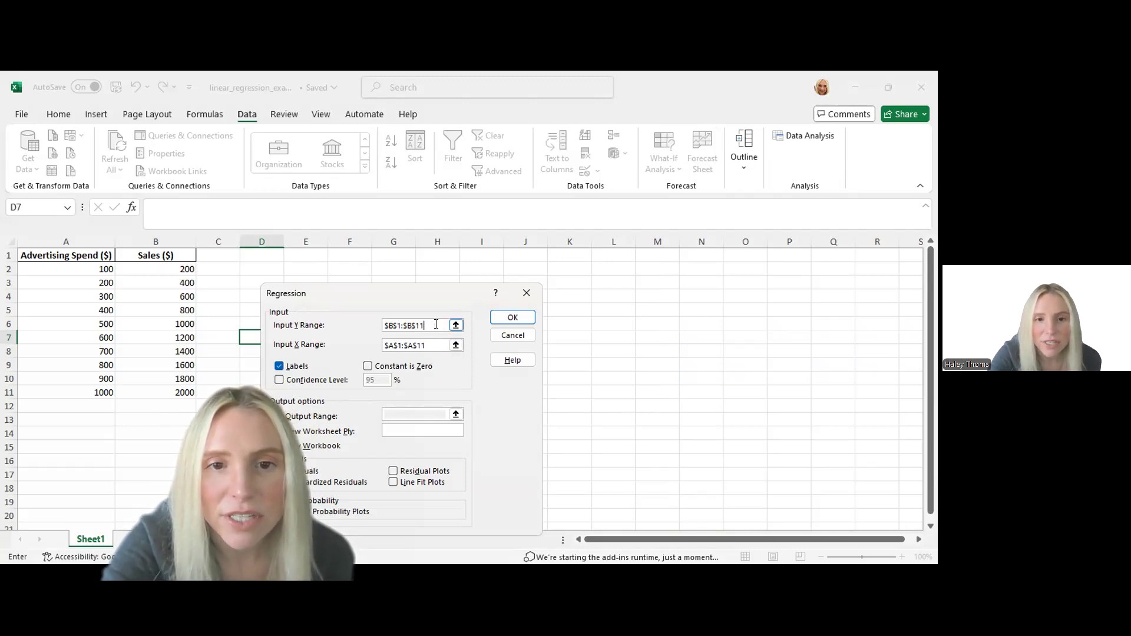
pyautogui.click(511, 318)
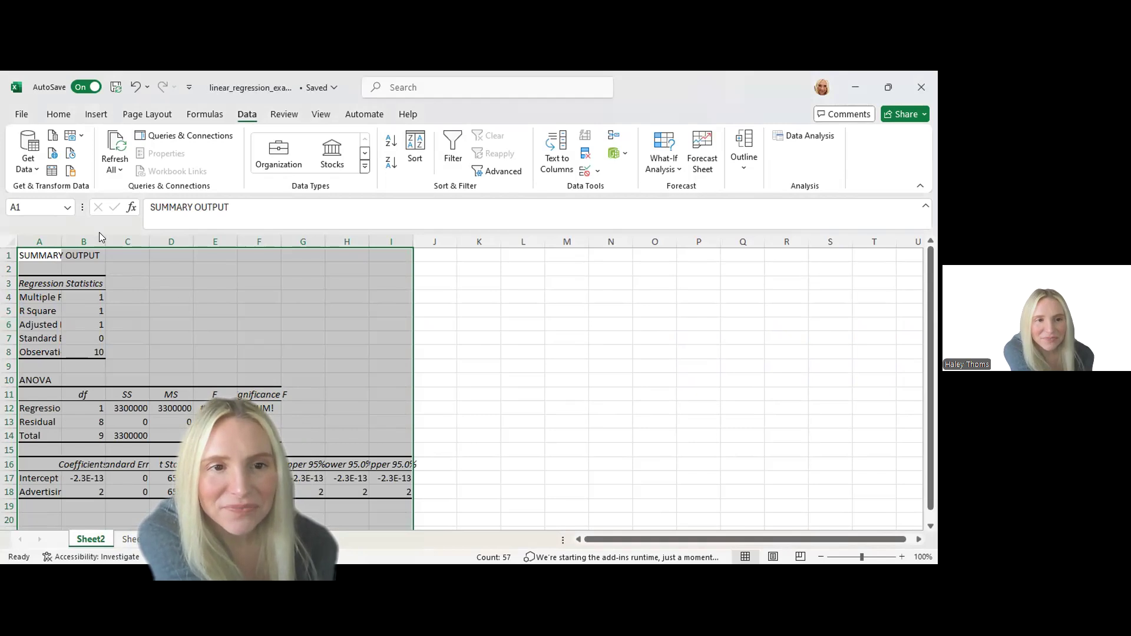
# Widen column B slightly and fit column A to its labels in the regression output
pyautogui.moveTo(104, 244); pyautogui.dragTo(107, 244)
pyautogui.doubleClick(61, 242)
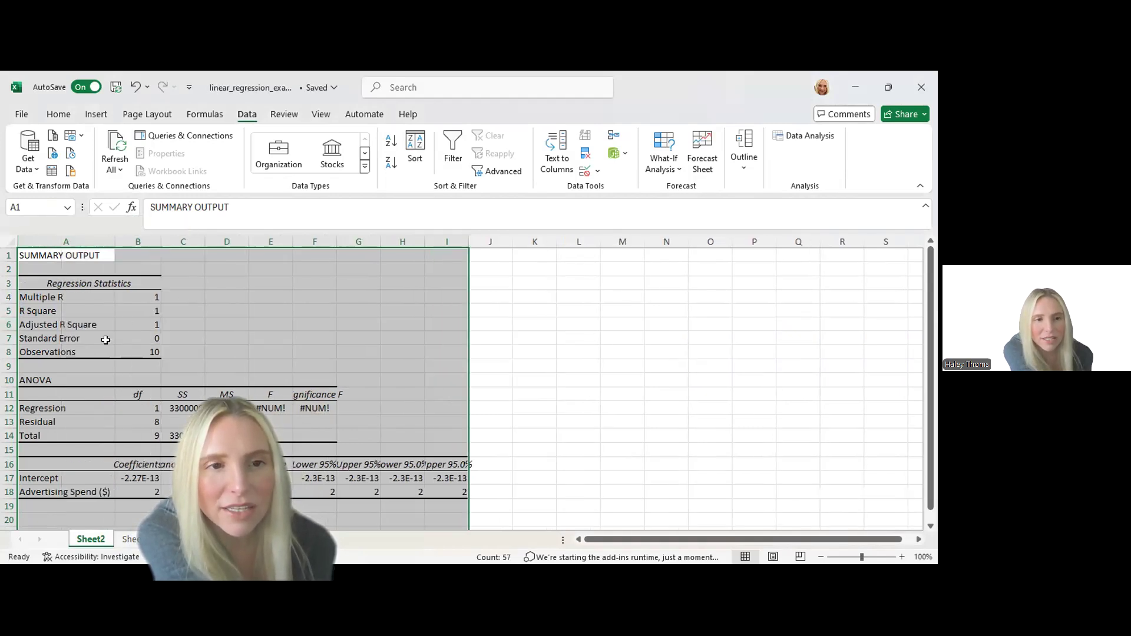
# Examine the Multiple R and R Square entries in the regression statistics
pyautogui.click(75, 296)
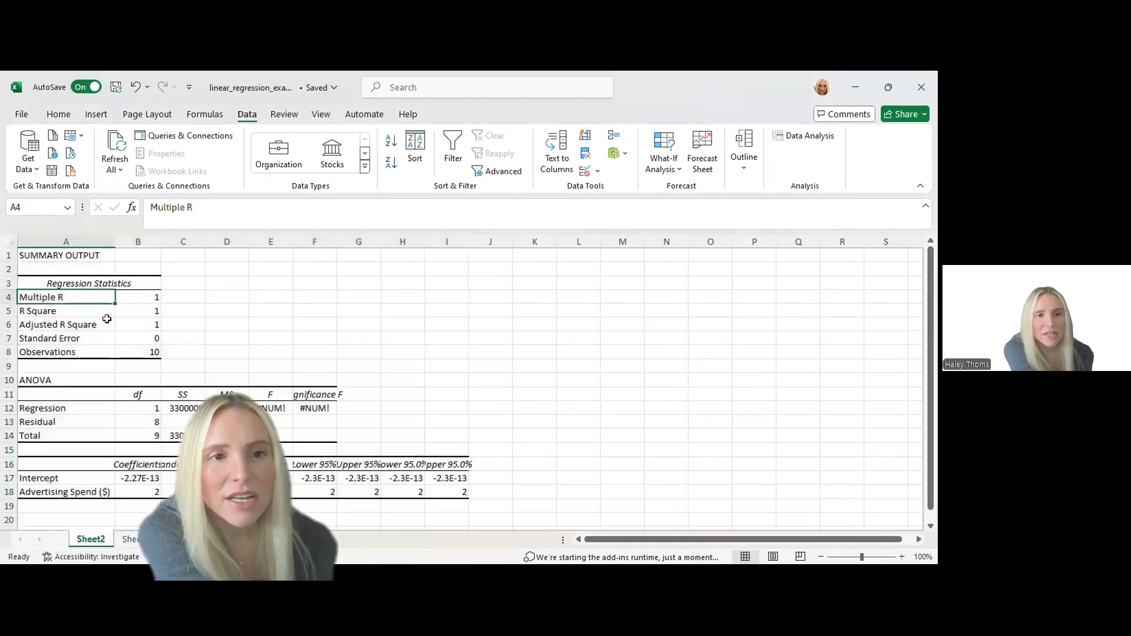
pyautogui.click(84, 307)
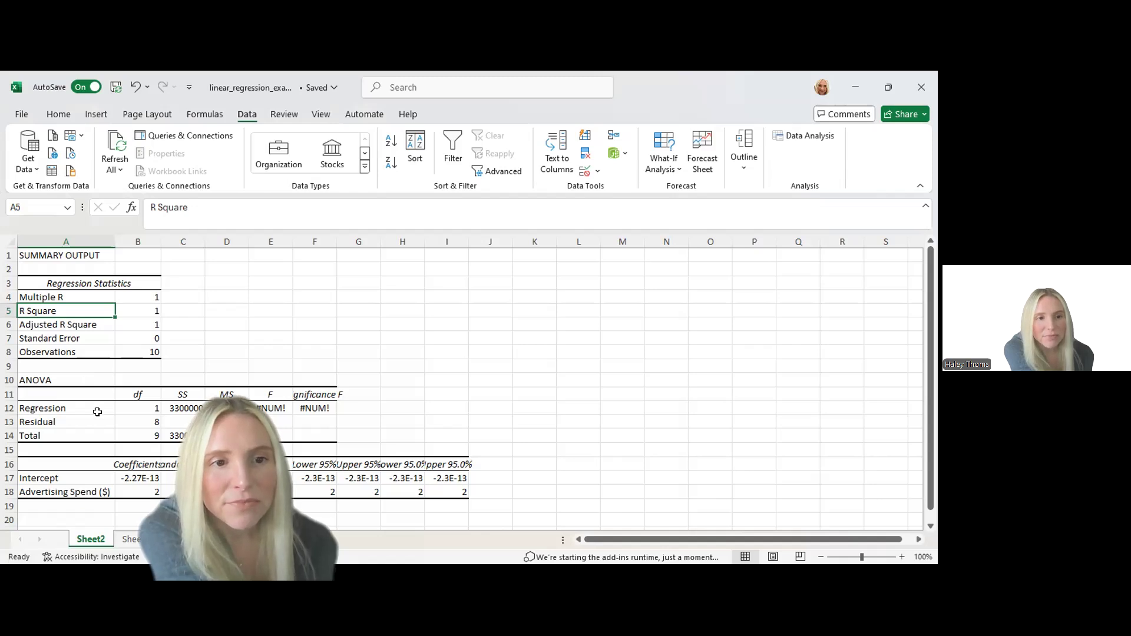
# Examine the Intercept and Advertising Spend ($) rows of the coefficients table alongside the rest of the regression output
pyautogui.scroll(-1, 97, 412)
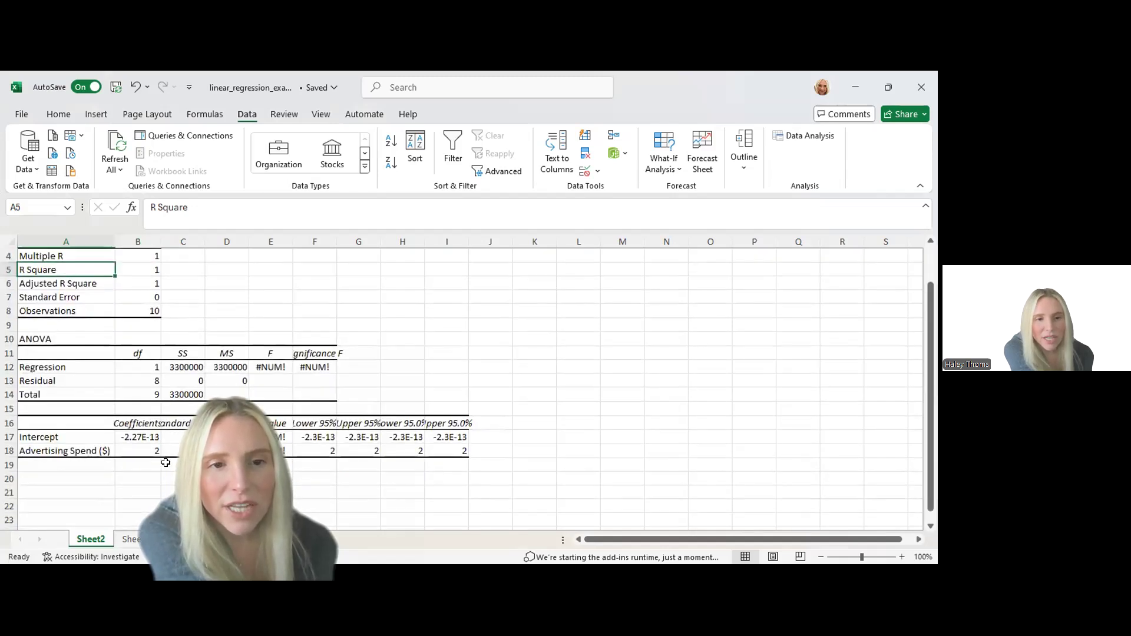
pyautogui.click(60, 436)
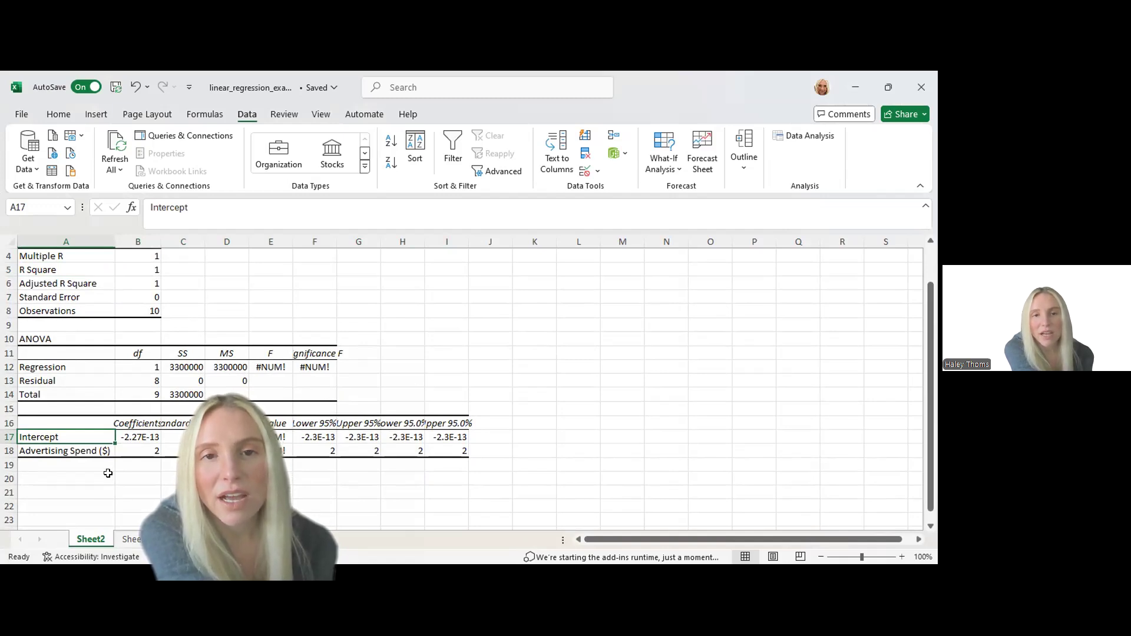
pyautogui.scroll(1, 126, 443)
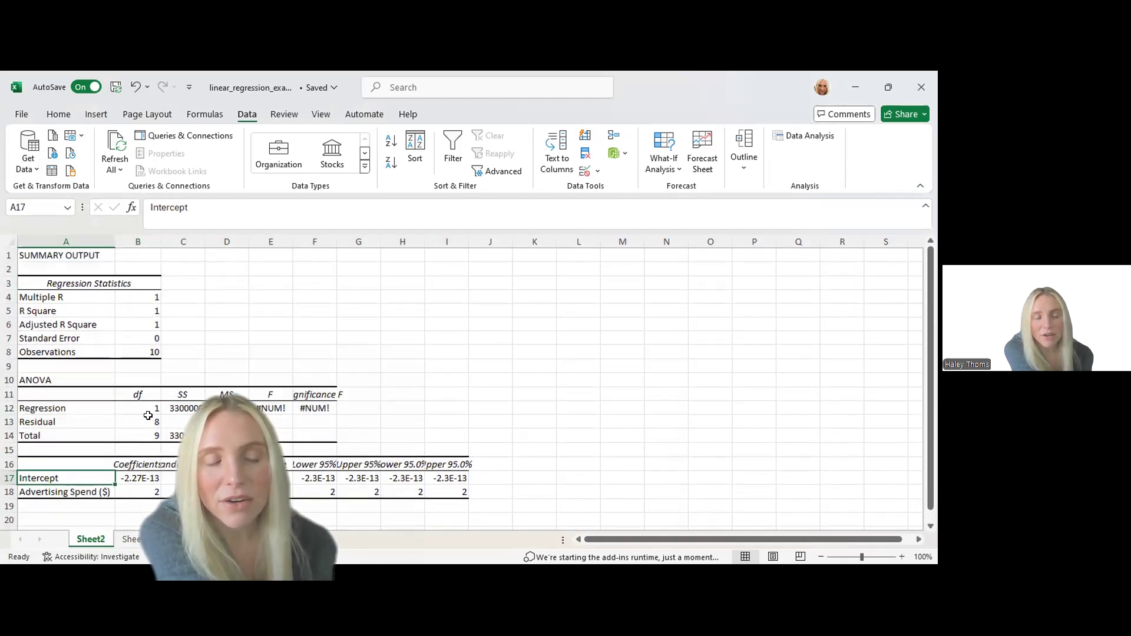
pyautogui.scroll(-2, 114, 437)
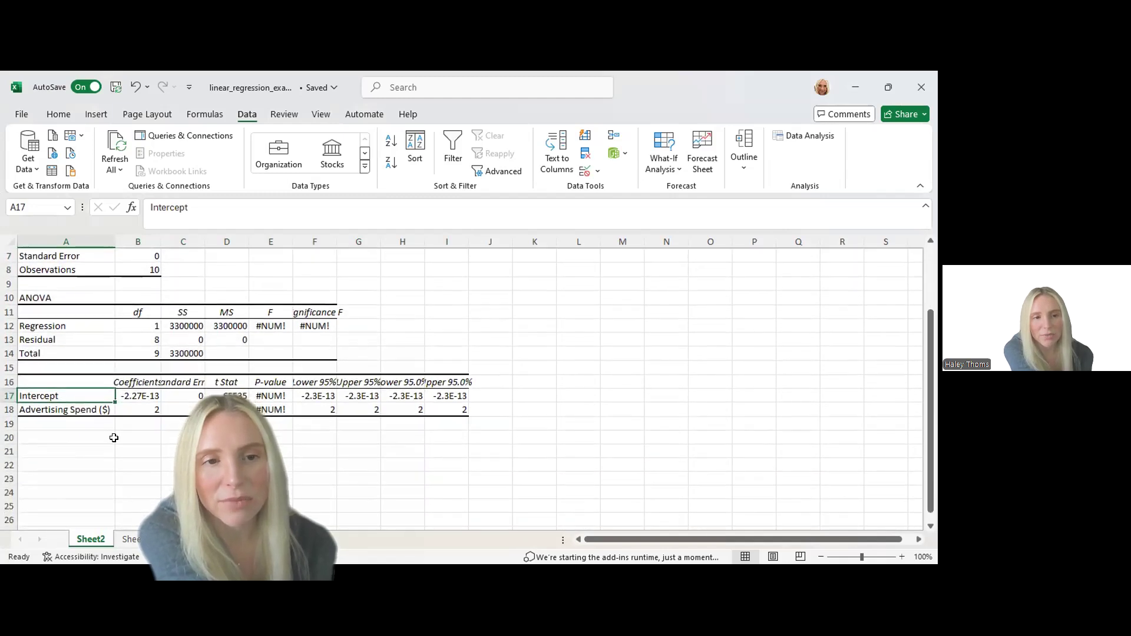
pyautogui.click(100, 412)
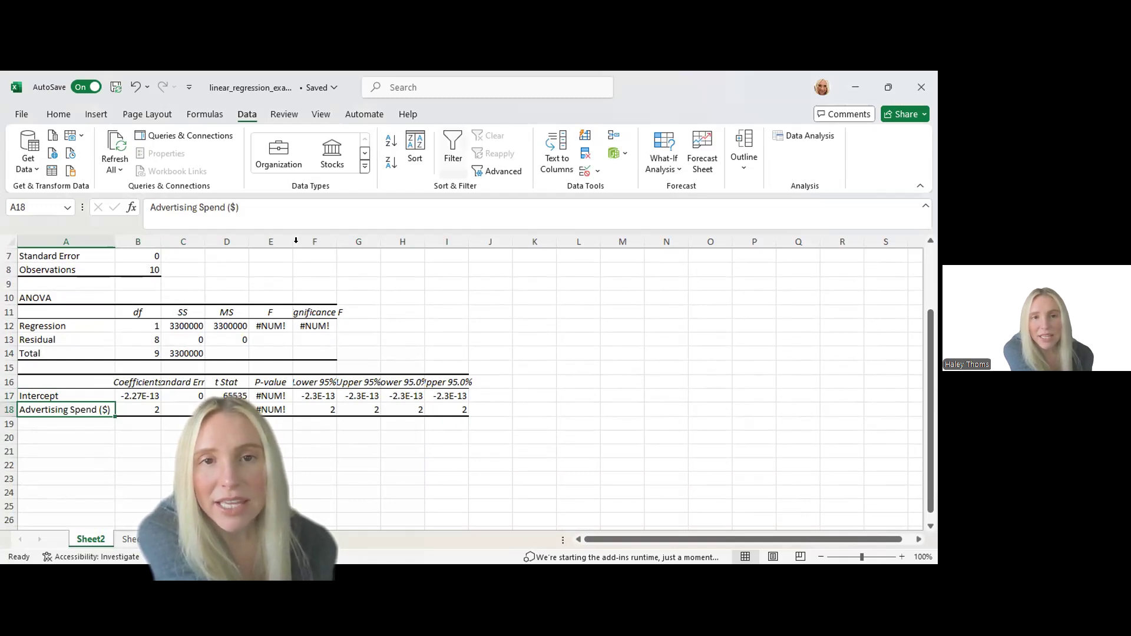
pyautogui.scroll(2, 483, 441)
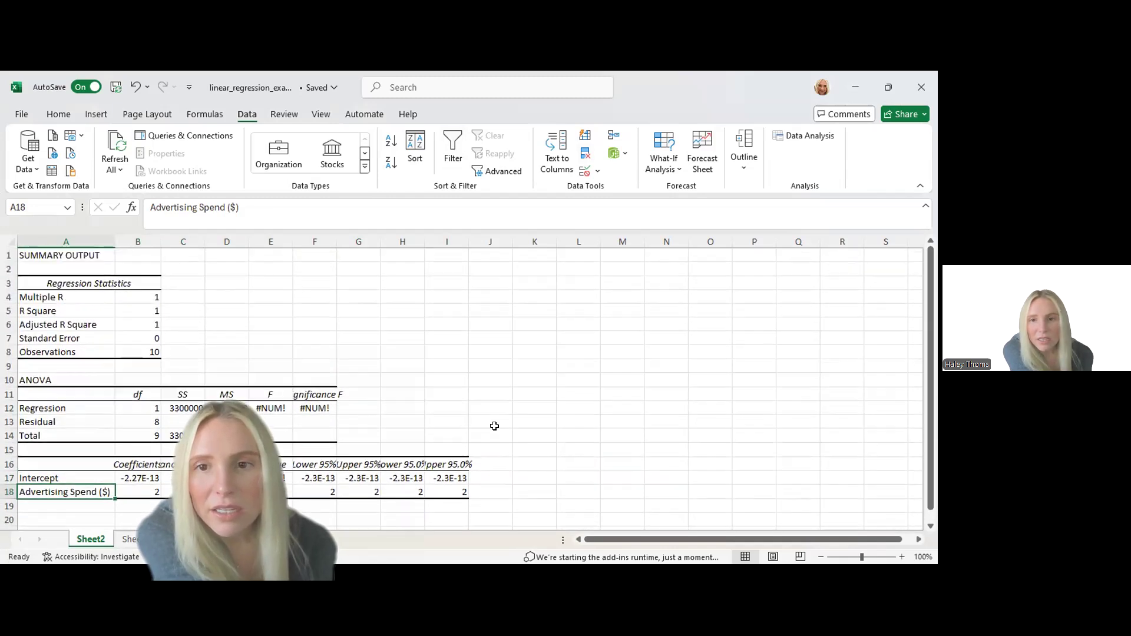
pyautogui.scroll(-1, 413, 434)
pyautogui.scroll(1, 413, 434)
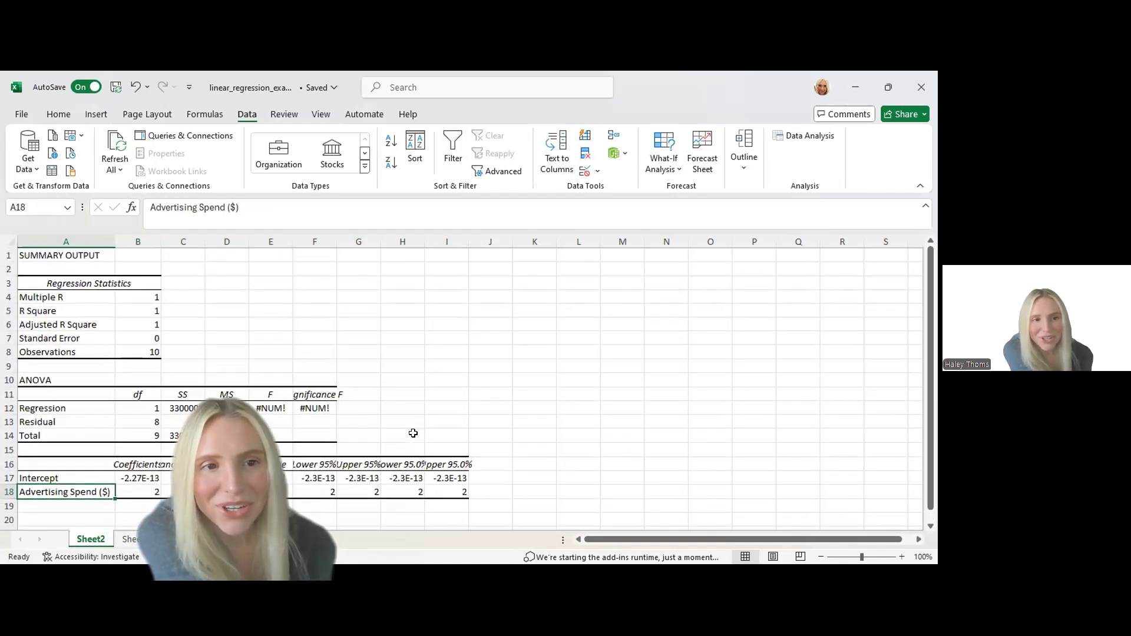
pyautogui.scroll(-1, 142, 380)
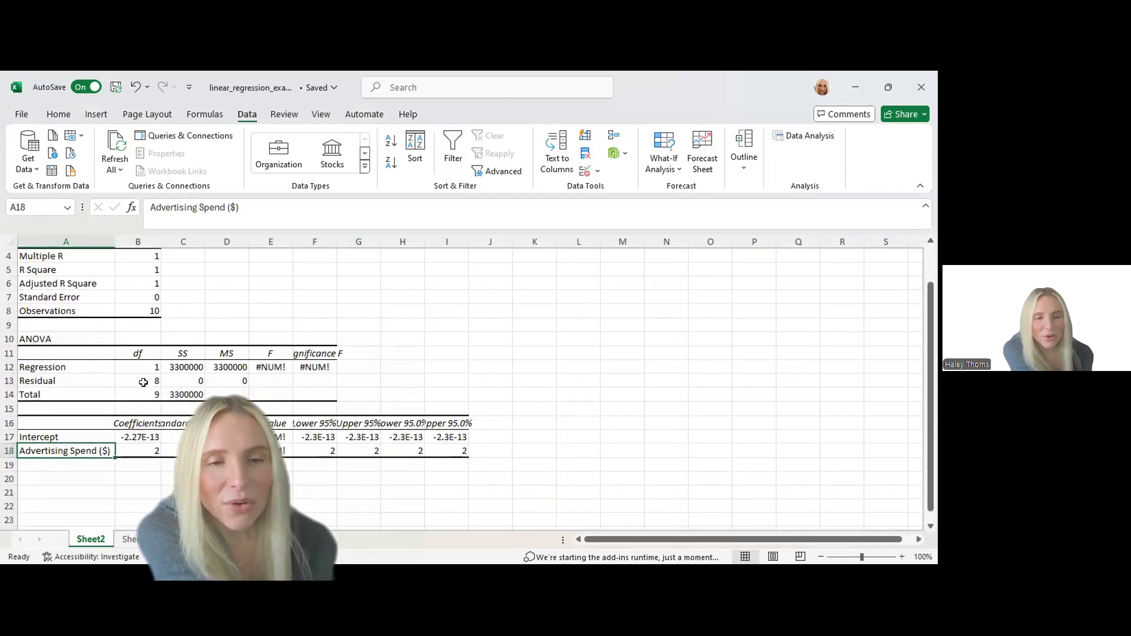
# Apply the comma number style to the Intercept and Advertising Spend values in B17:I18
pyautogui.scroll(-1, 143, 382)
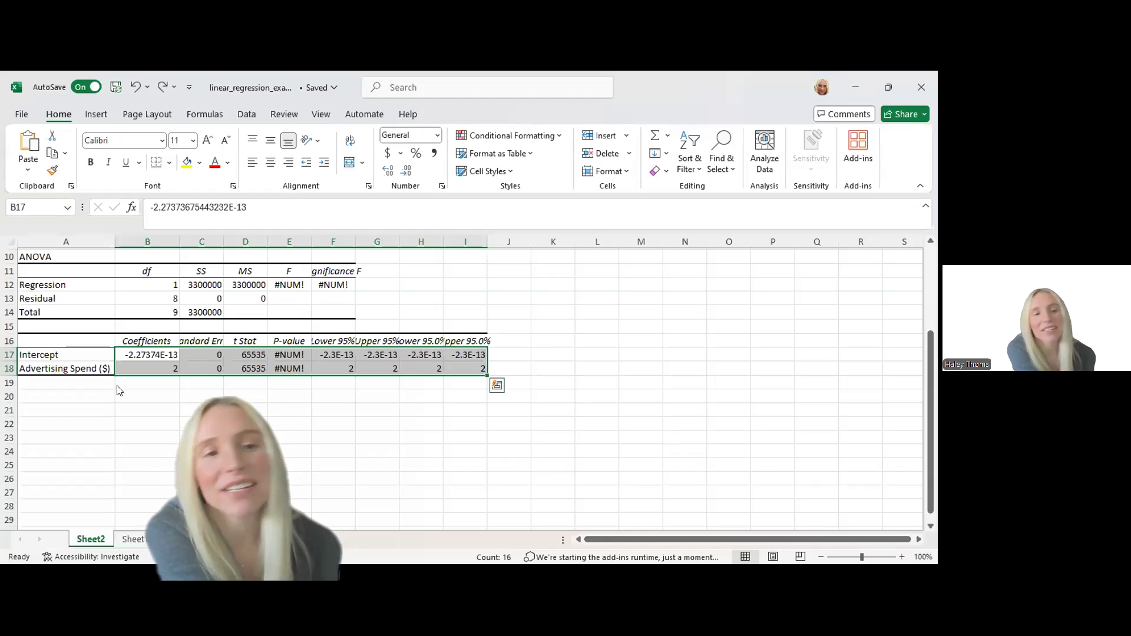
pyautogui.moveTo(135, 354); pyautogui.dragTo(471, 367)
pyautogui.click(434, 153)
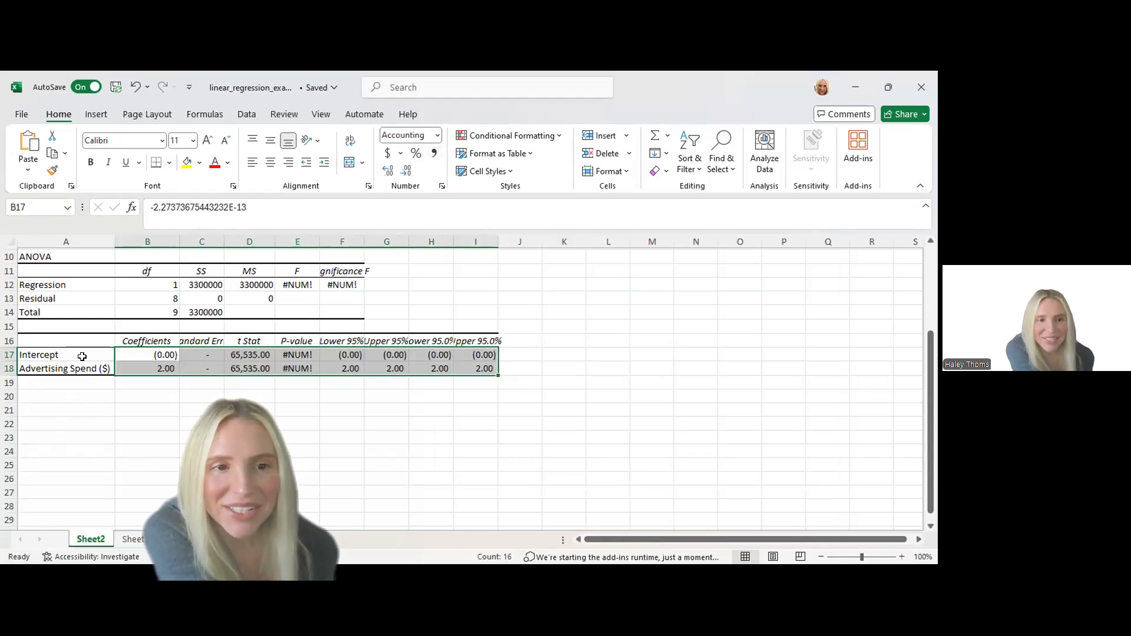
# Inspect the Intercept coefficient in B17 and the Advertising Spend coefficient in B18
pyautogui.click(81, 354)
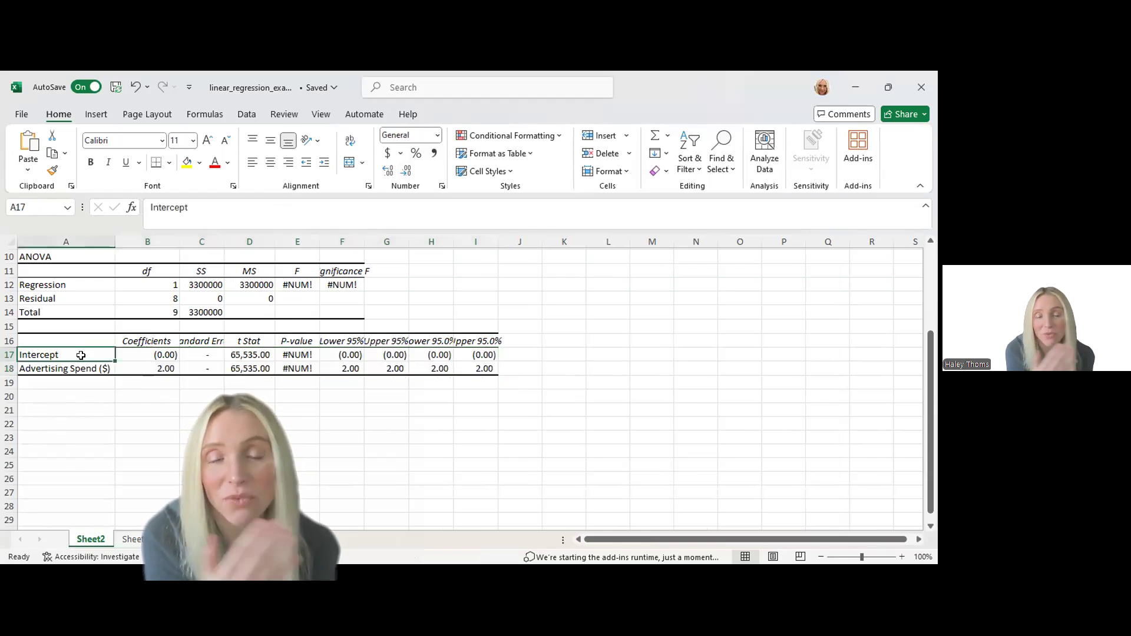
pyautogui.click(134, 355)
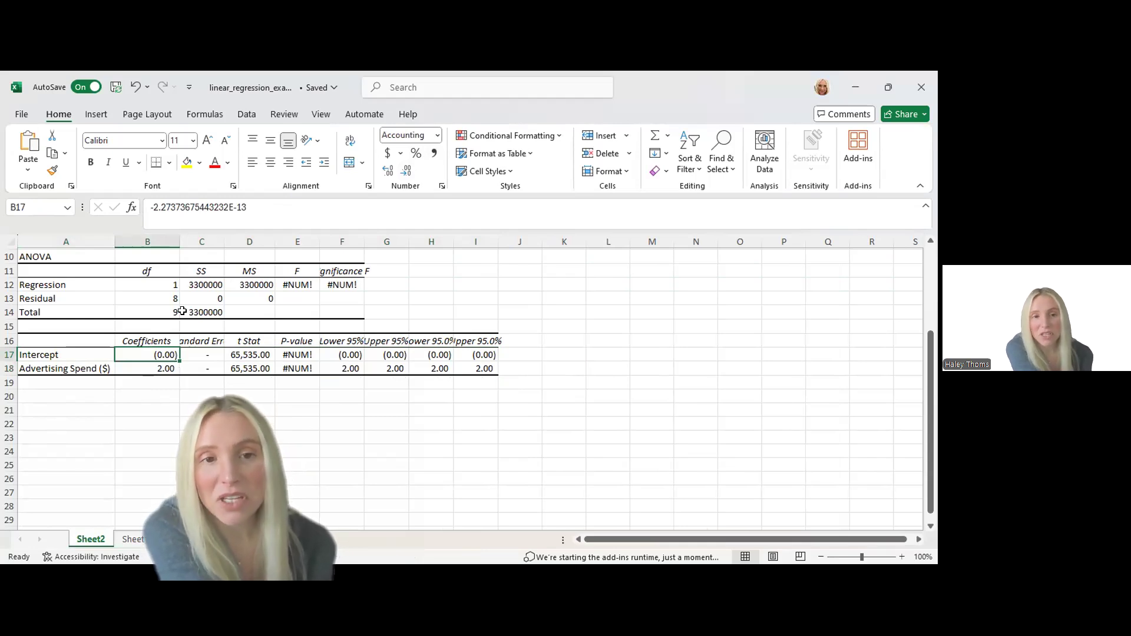
pyautogui.click(151, 394)
pyautogui.click(165, 415)
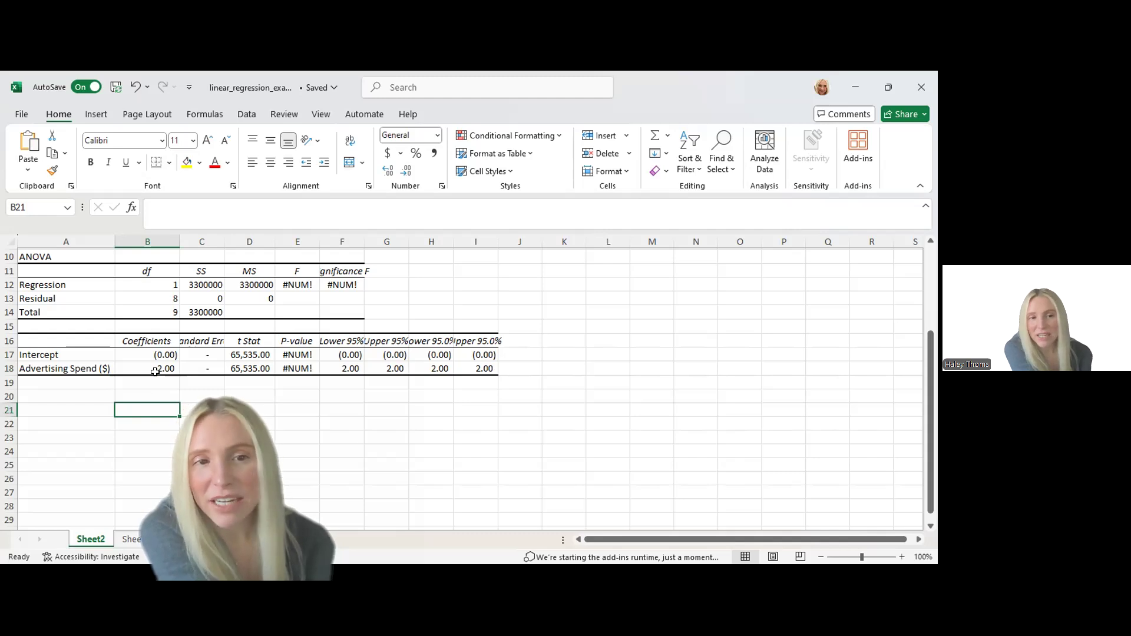
pyautogui.click(158, 370)
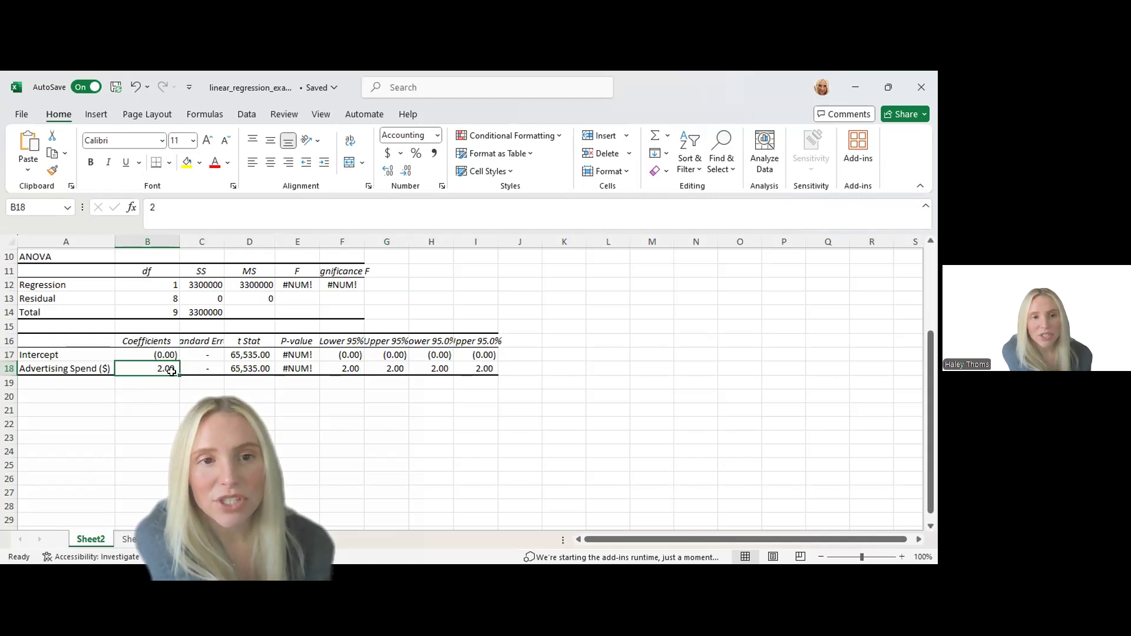
pyautogui.click(158, 409)
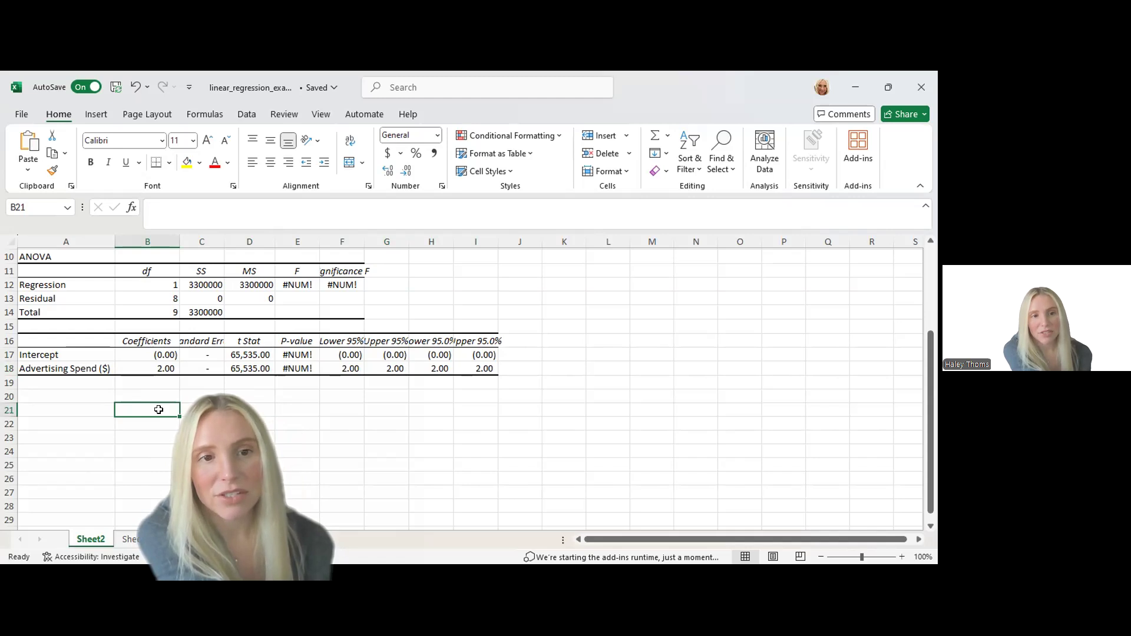
# Enter the regression equation y=2X+0 as text in cell B23 below the coefficients table
pyautogui.click(356, 312)
pyautogui.click(202, 438)
pyautogui.click(161, 437)
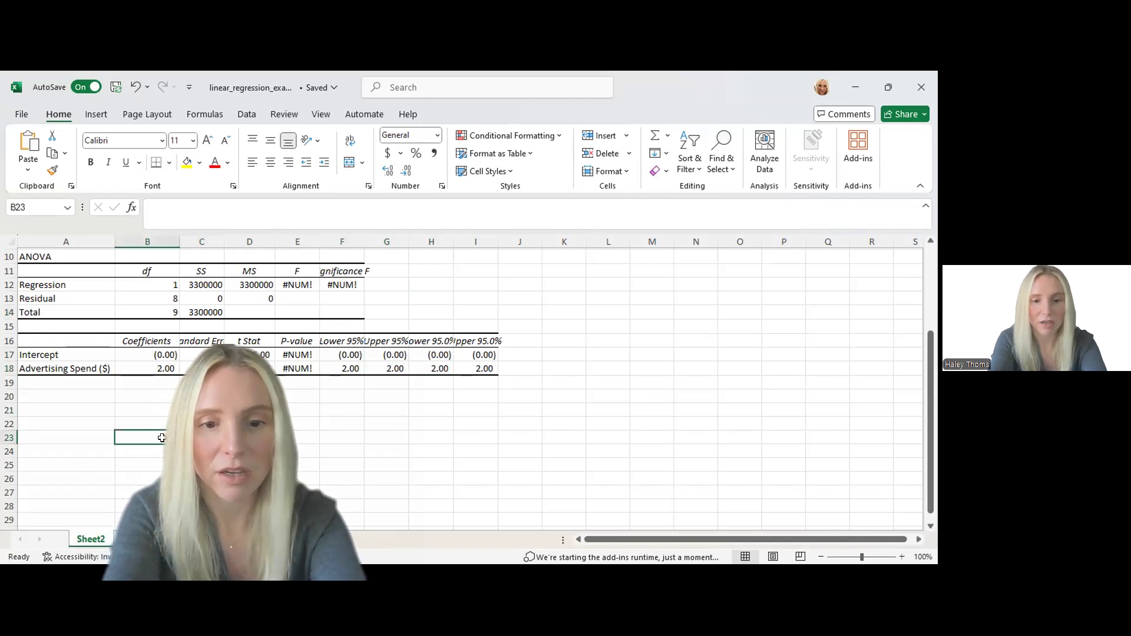
pyautogui.write('y')
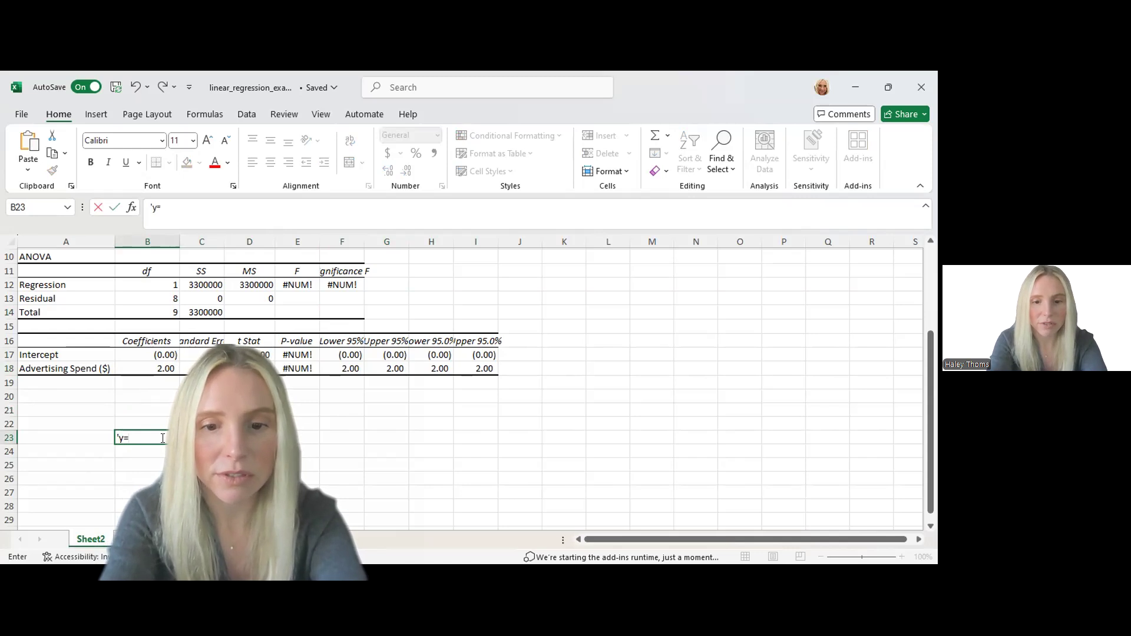
pyautogui.write('=2X')
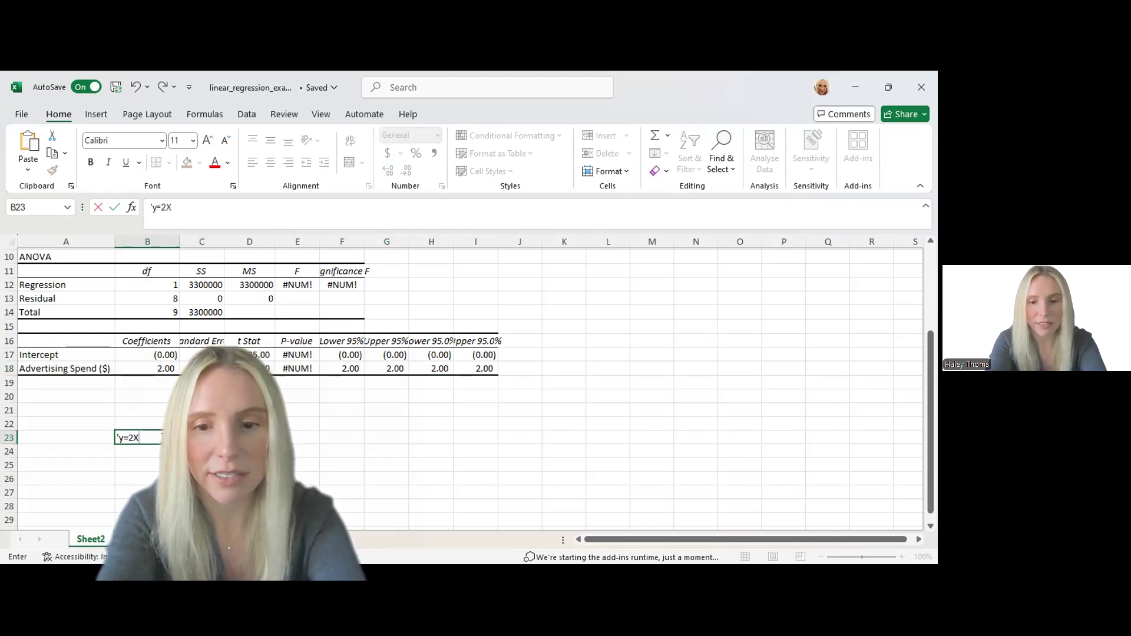
pyautogui.write('+0')
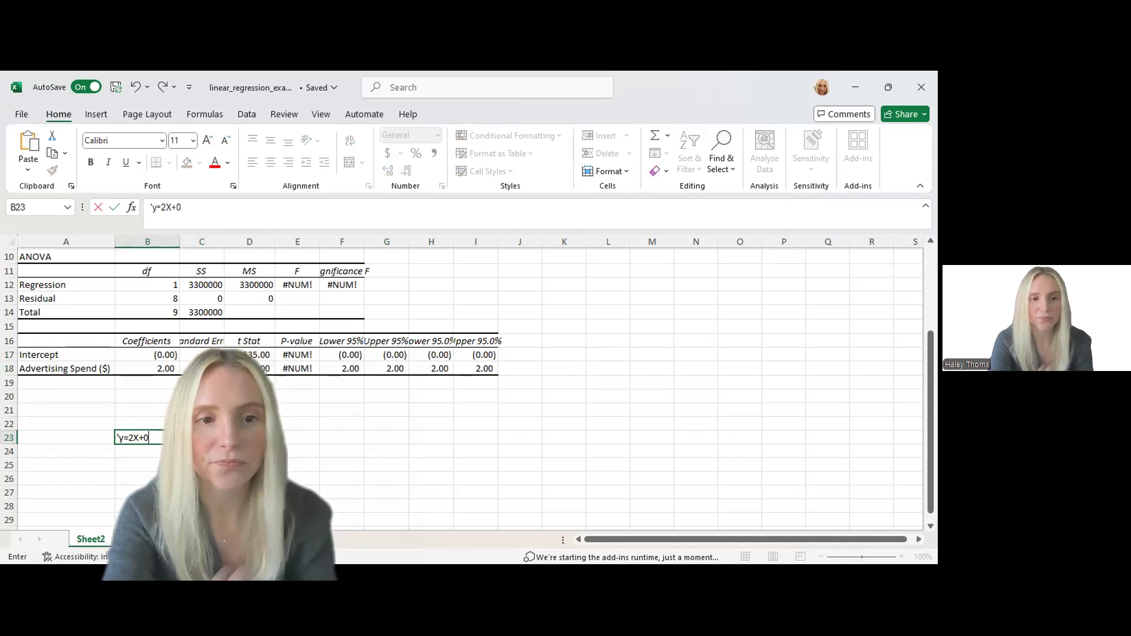
pyautogui.click(165, 459)
pyautogui.click(139, 436)
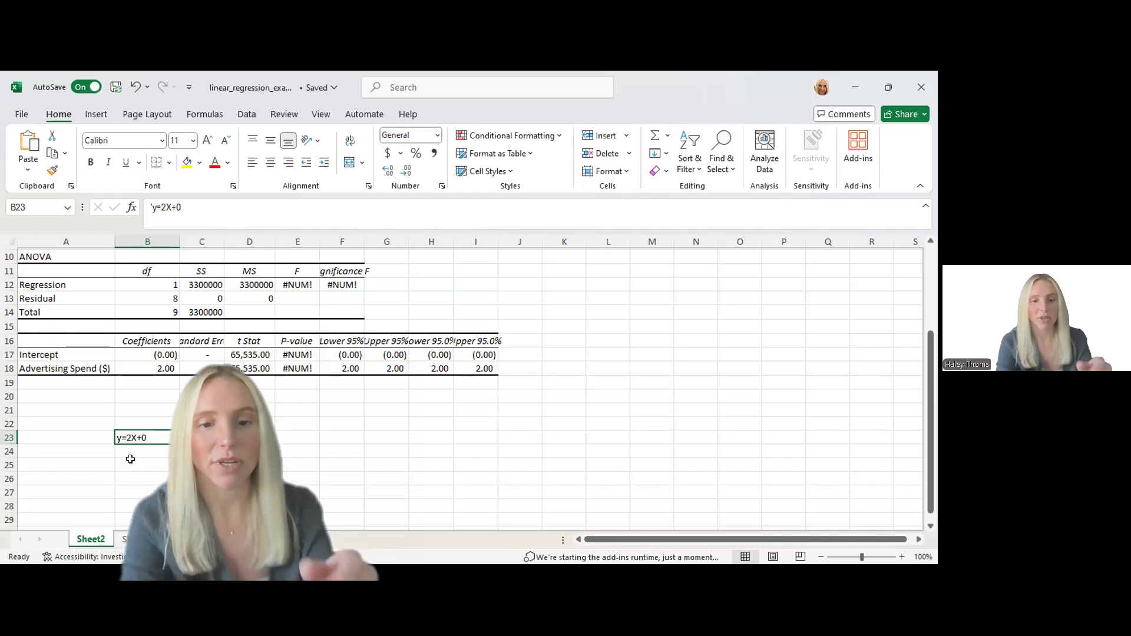
# Enter the worked prediction y=2*1000+0 as text in cell B25, below the general equation
pyautogui.click(131, 460)
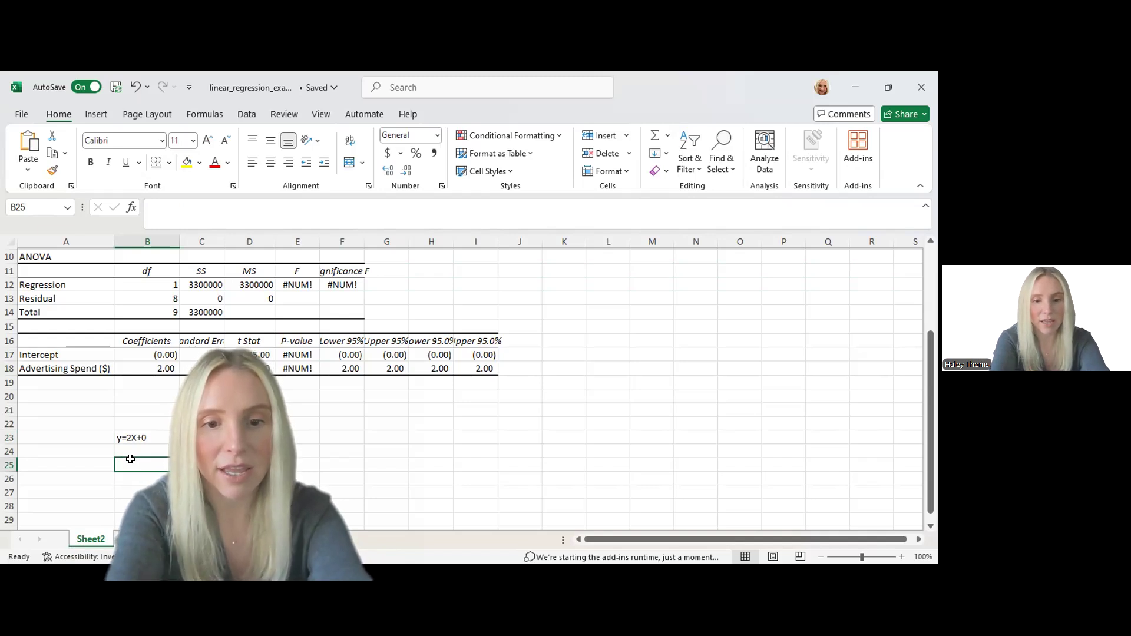
pyautogui.write('y=2')
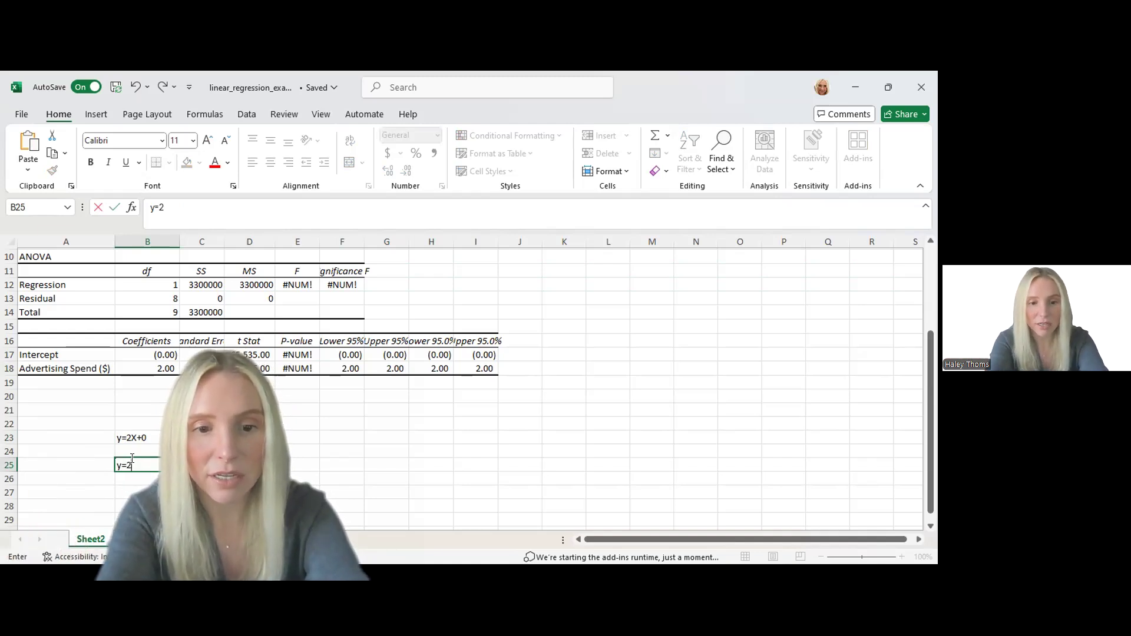
pyautogui.write('*1000+0')
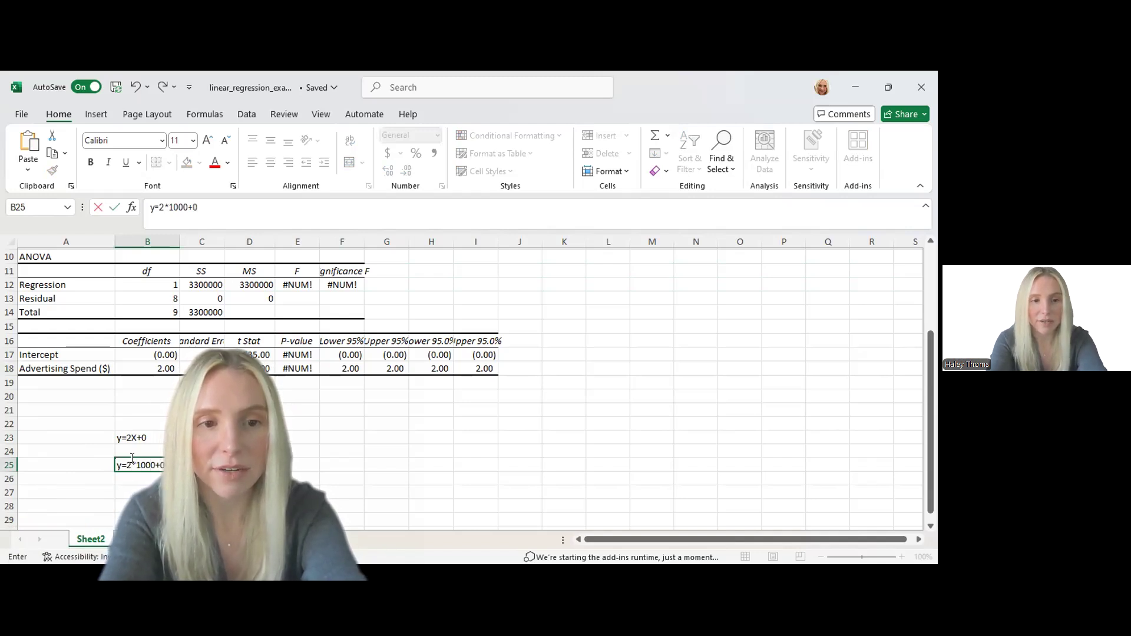
pyautogui.press('Return')
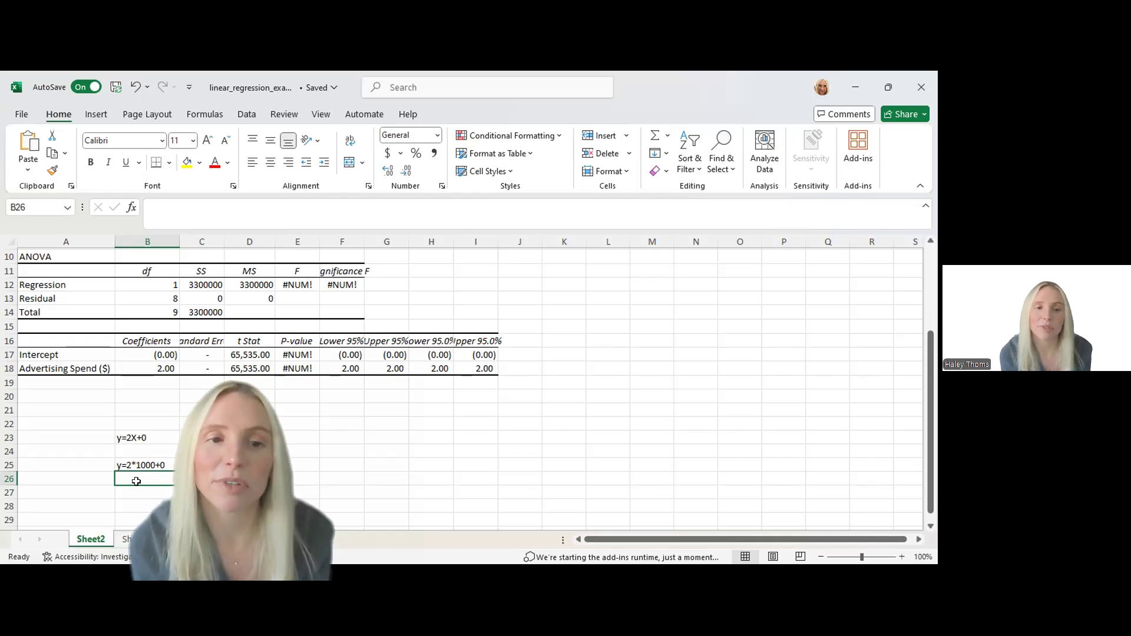
# Check the equation's terms against the Intercept and Advertising Spend coefficients in the regression output
pyautogui.scroll(3, 136, 482)
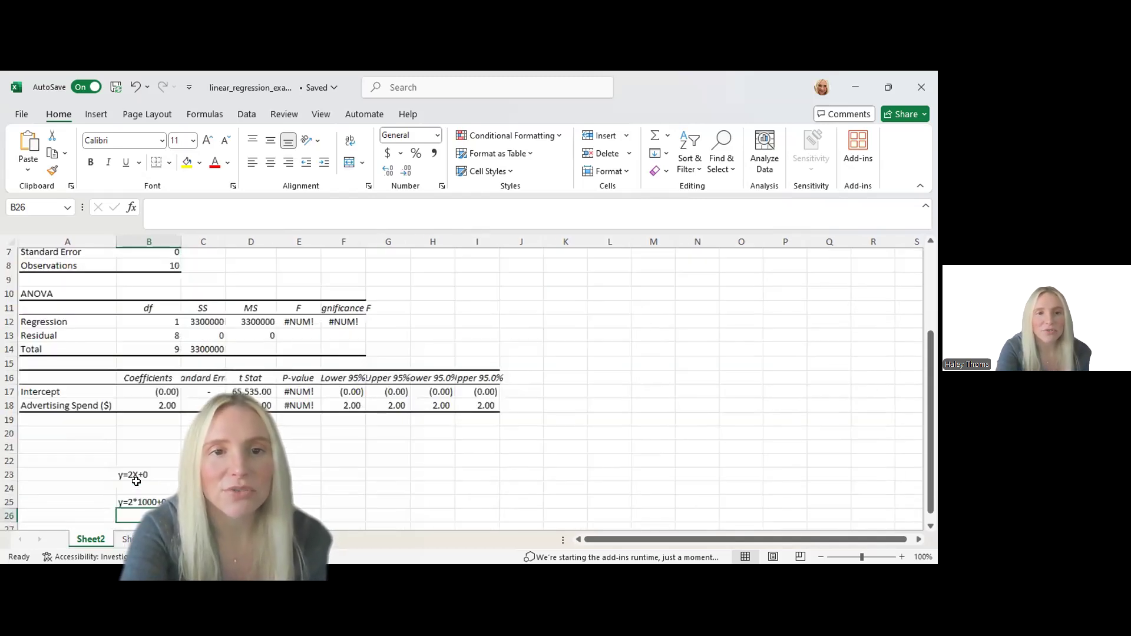
pyautogui.scroll(-2, 136, 482)
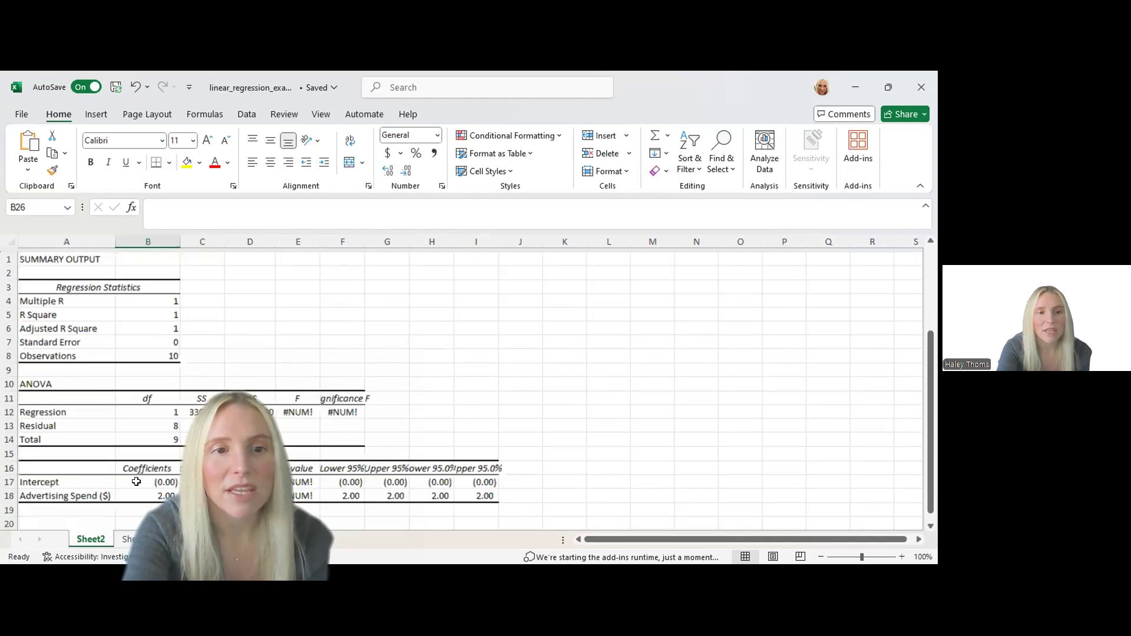
pyautogui.click(149, 418)
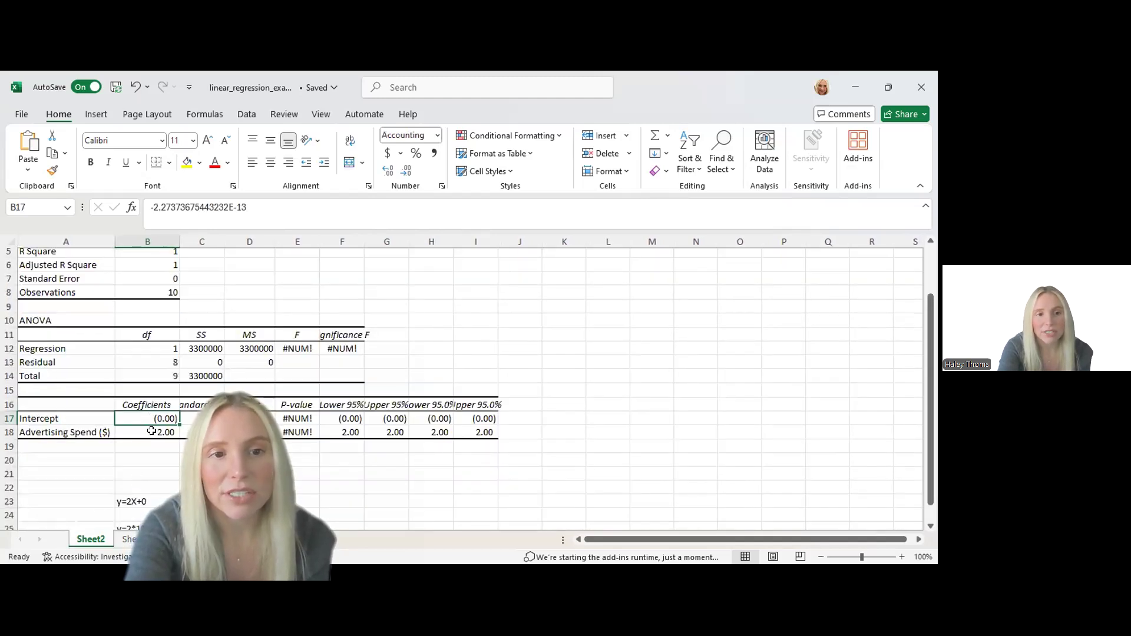
pyautogui.click(151, 432)
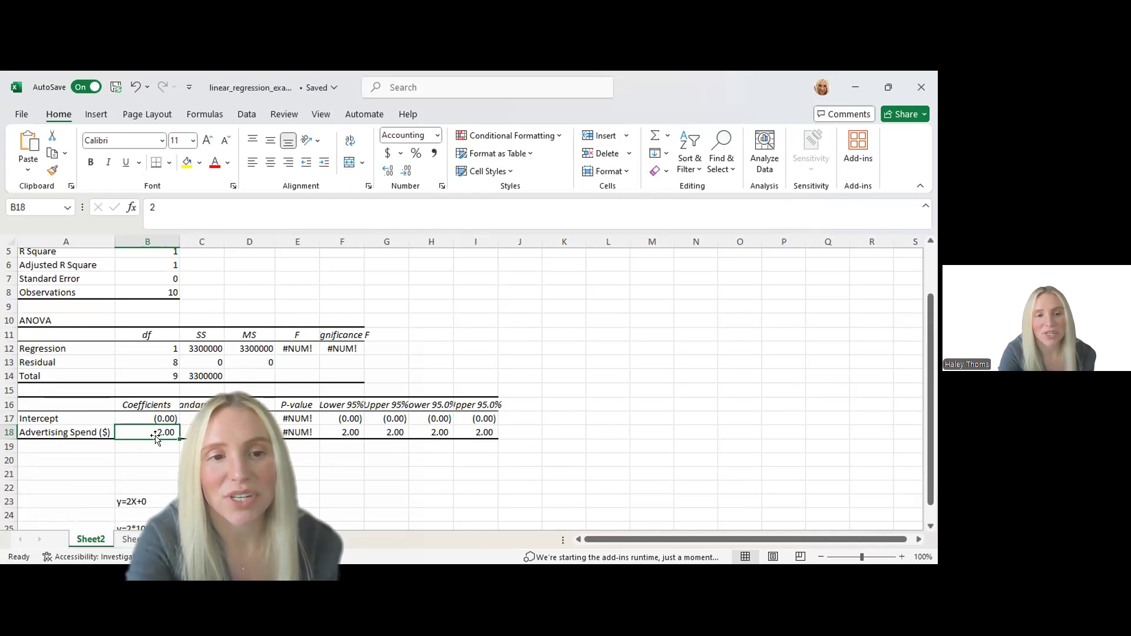
# Compare the Advertising Spend ($) values with the Sales ($) values on the source data sheet
pyautogui.click(129, 539)
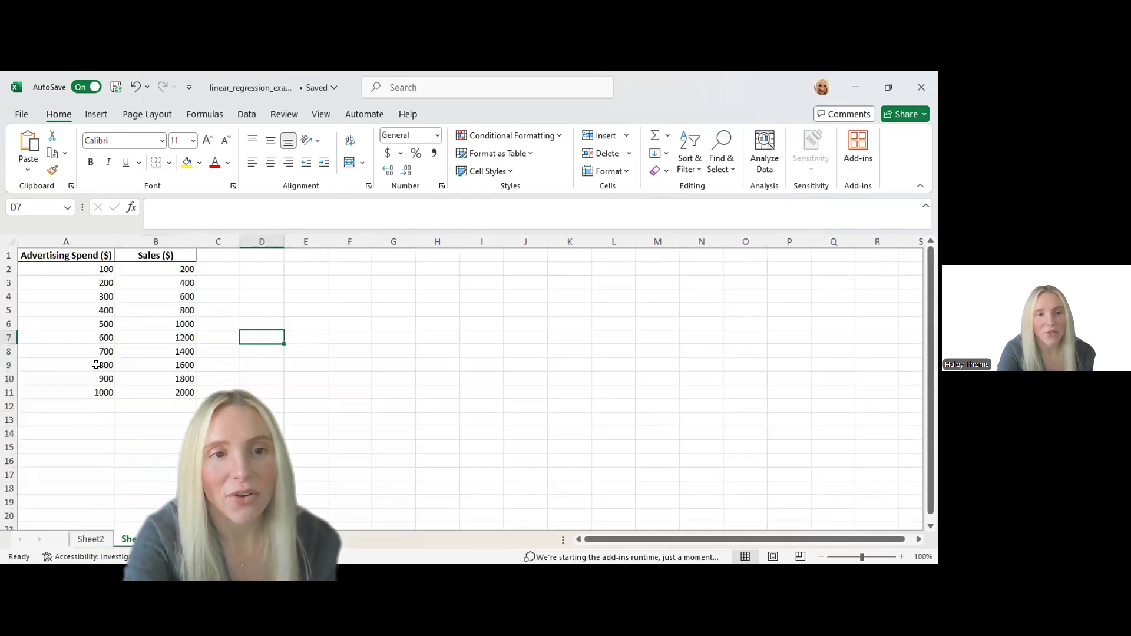
pyautogui.click(77, 267)
pyautogui.click(139, 269)
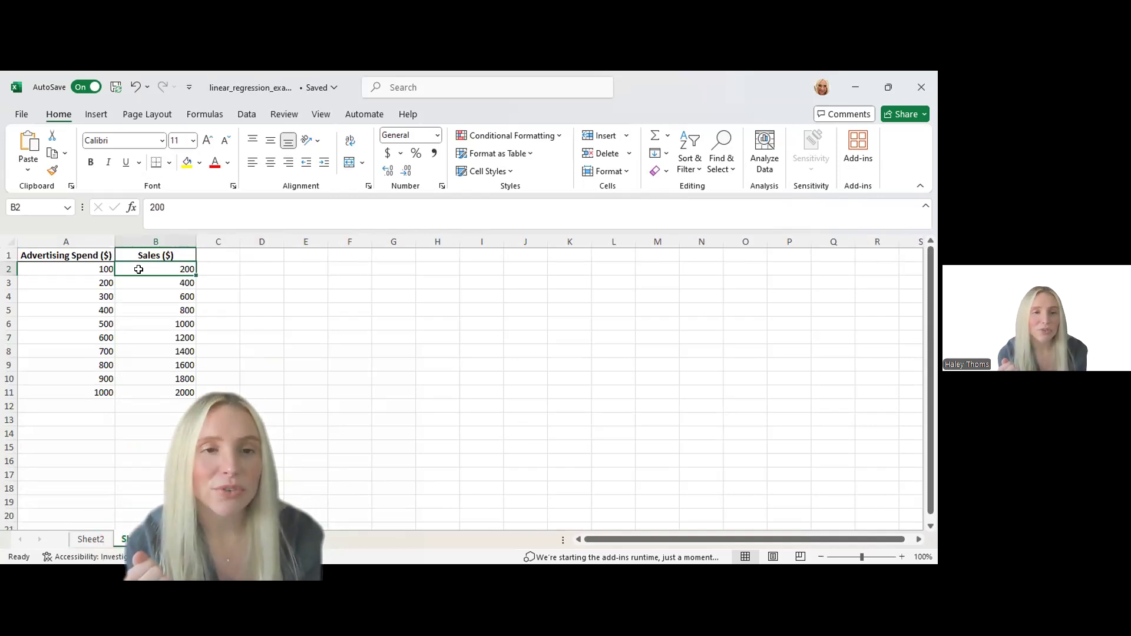
pyautogui.click(85, 272)
pyautogui.click(157, 264)
pyautogui.click(171, 296)
pyautogui.click(177, 311)
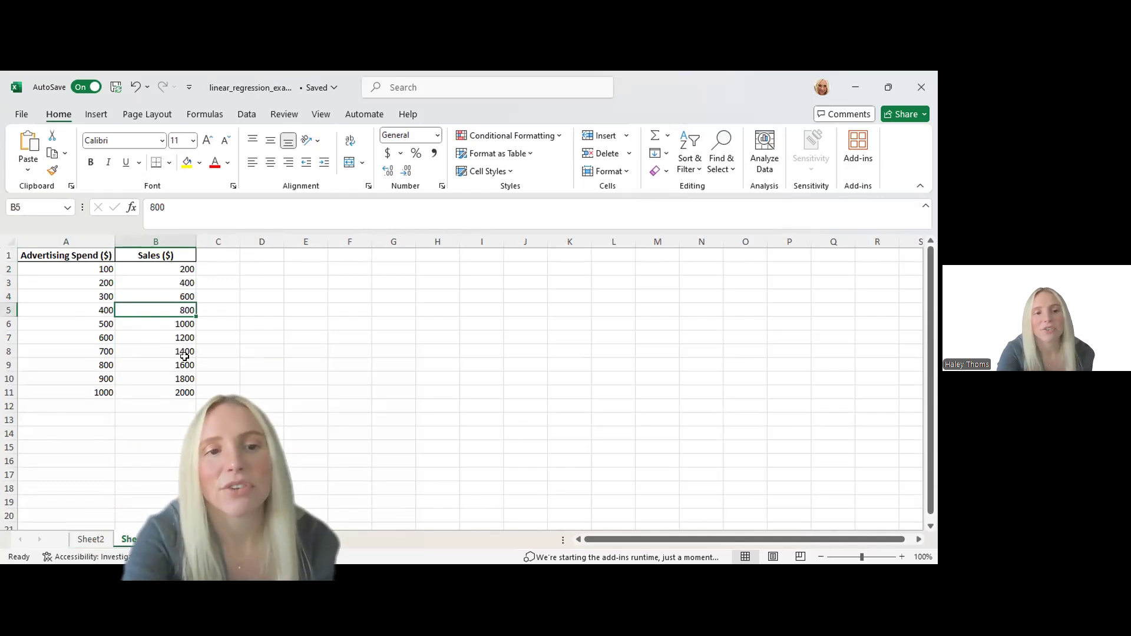
# Return to Sheet2 and review the regression output from the summary statistics down to the two equations
pyautogui.click(101, 540)
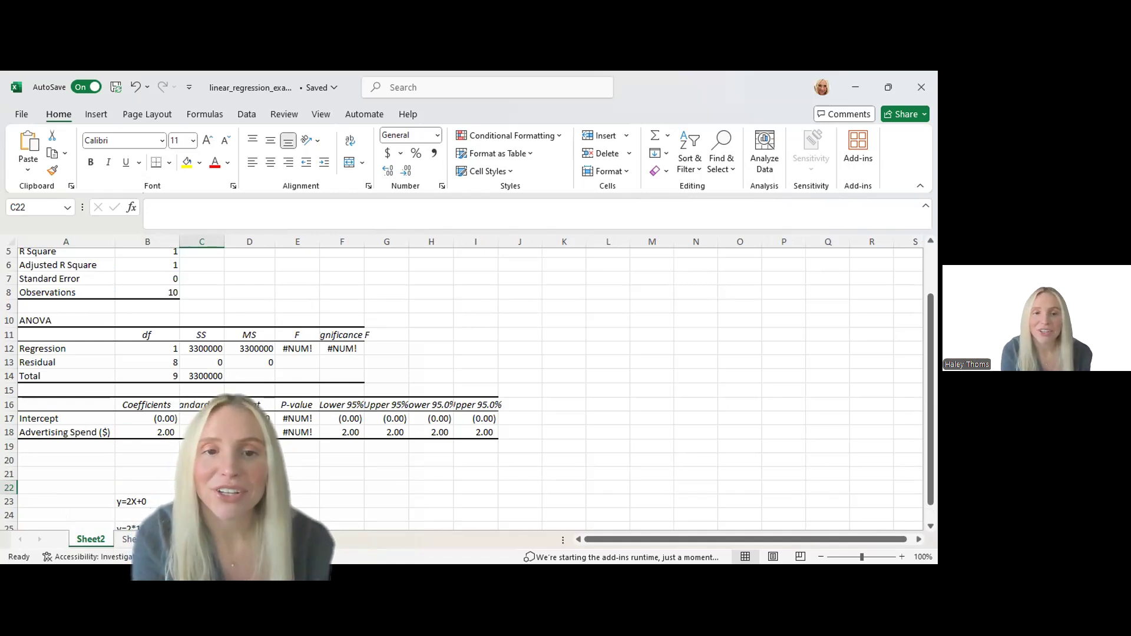
pyautogui.scroll(2, 471, 383)
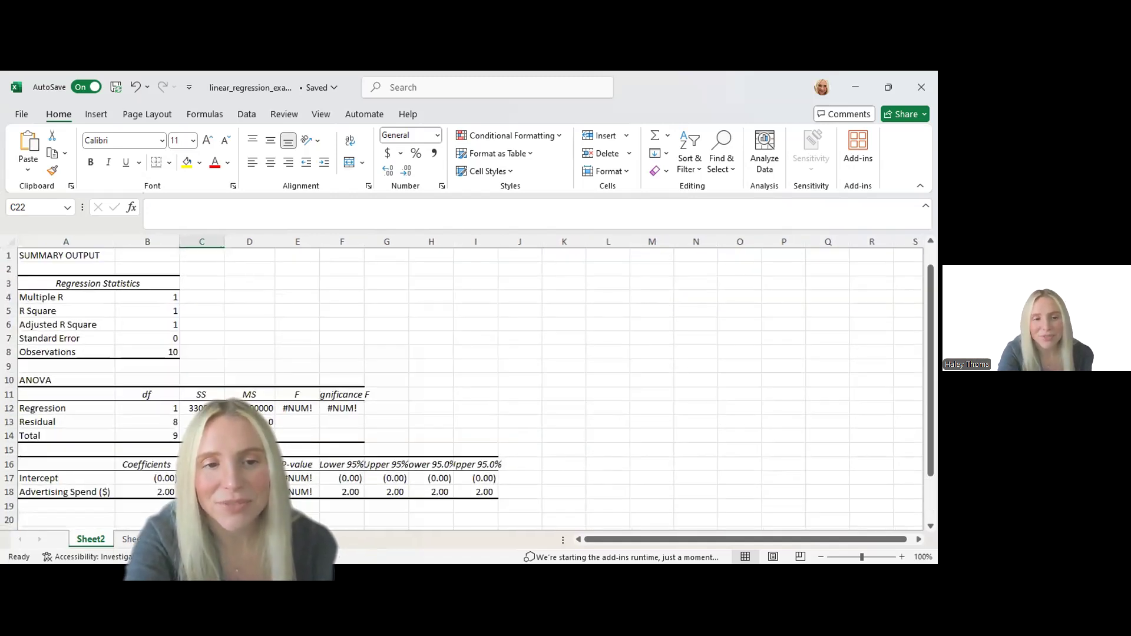
pyautogui.click(134, 539)
pyautogui.hotkey('ctrl', 'pageup')
pyautogui.scroll(-1, 127, 510)
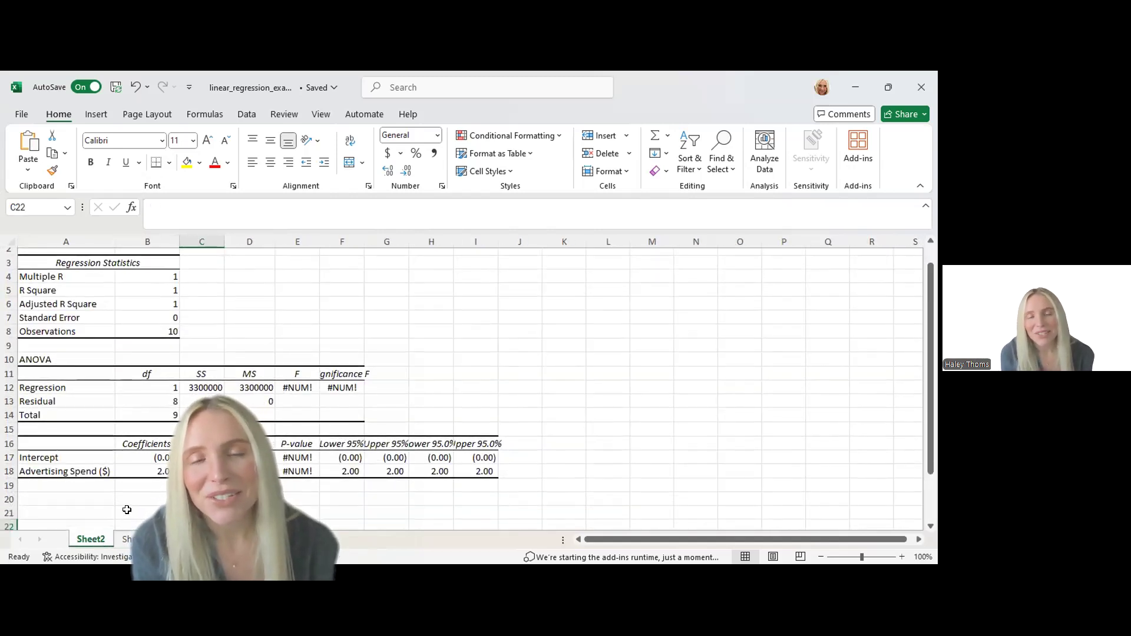
pyautogui.scroll(-2, 127, 509)
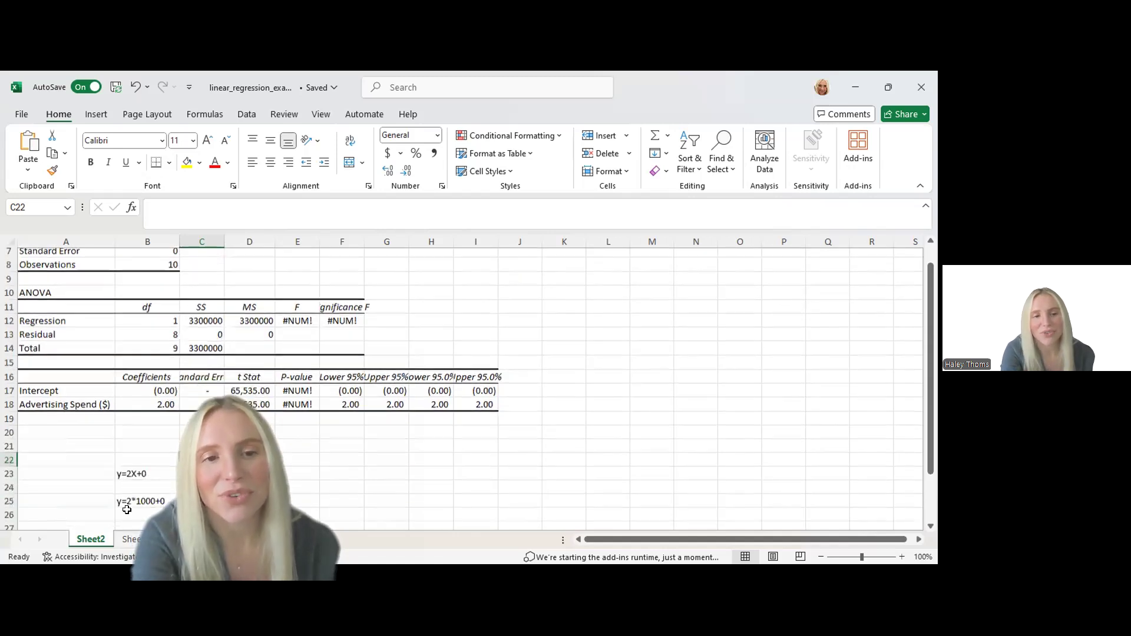